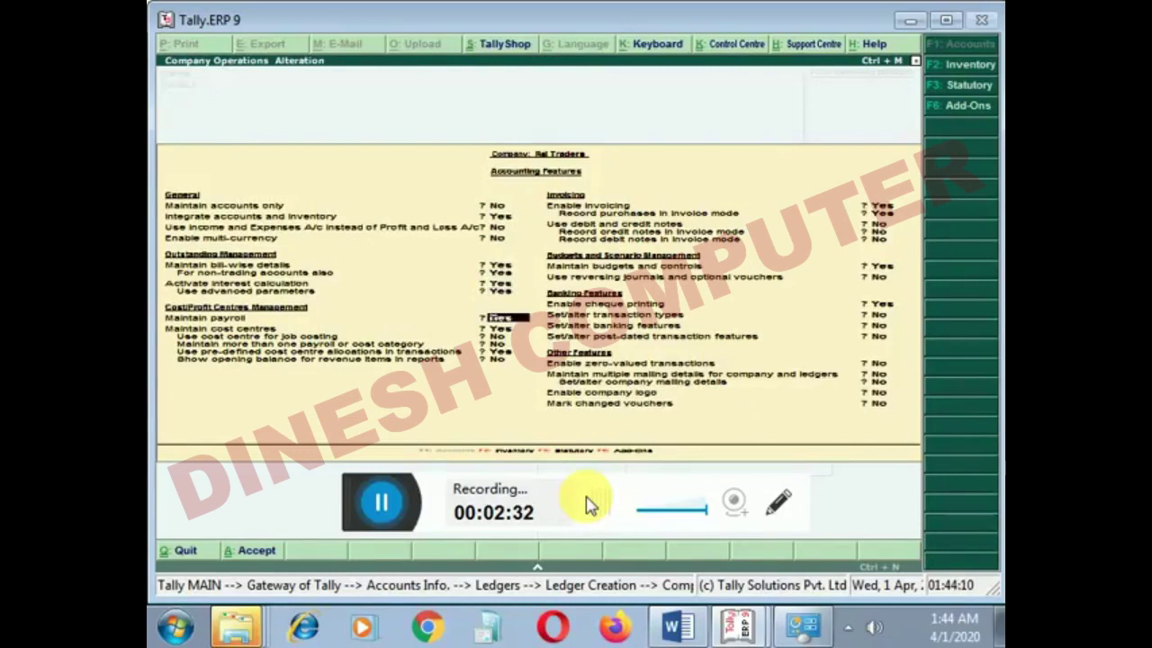
Step: Enable reversing journals and optional vouchers in the company's accounting features
key("Return")
key("Return")
key("Return")
key("Return")
key("Return")
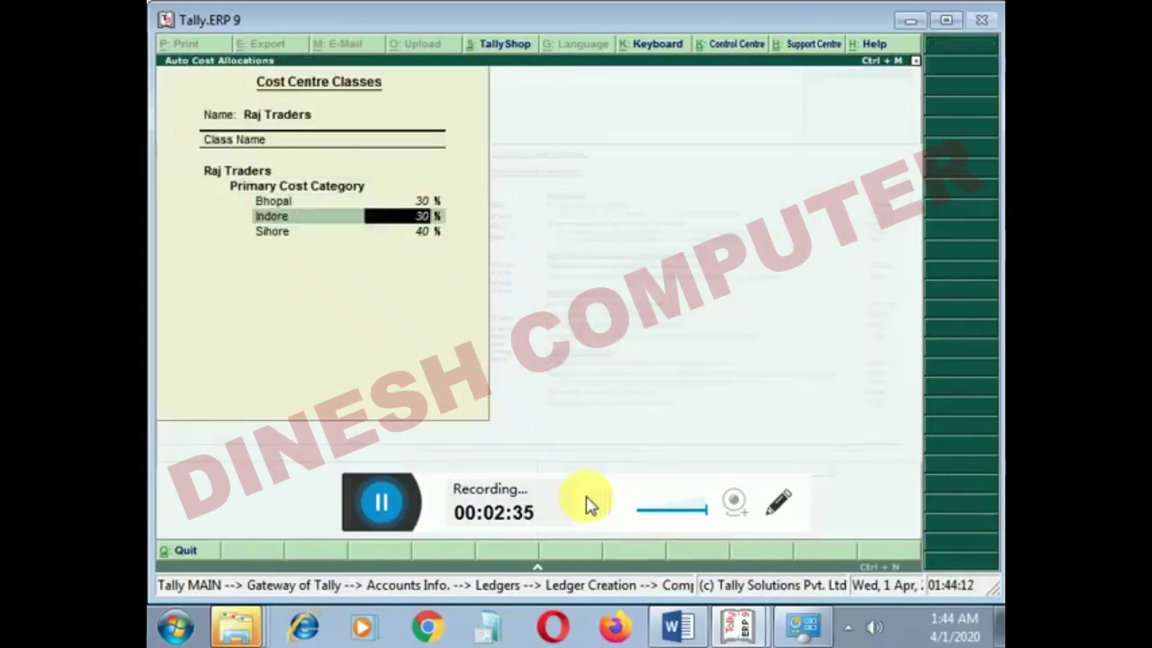
key("Return")
key("Return")
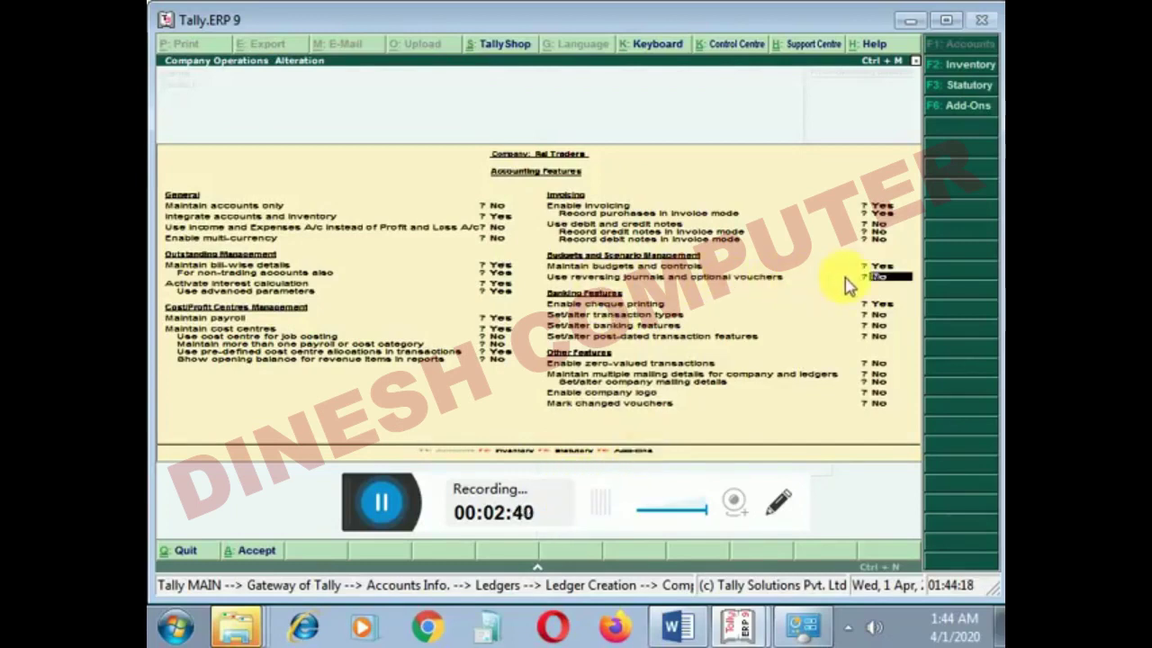
type("y")
key("Return")
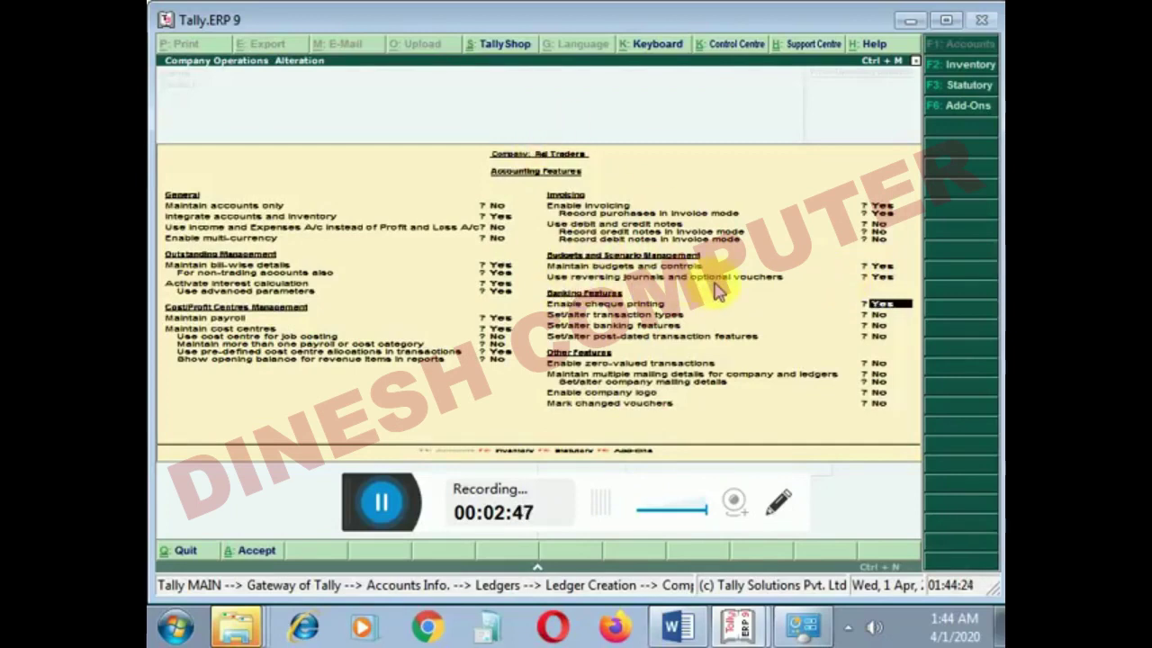
Step: Keep the remaining banking and other accounting features at their current settings and save the feature changes
key("Return")
key("Return")
key("Return")
key("Return")
key("Return")
key("Return")
key("Return")
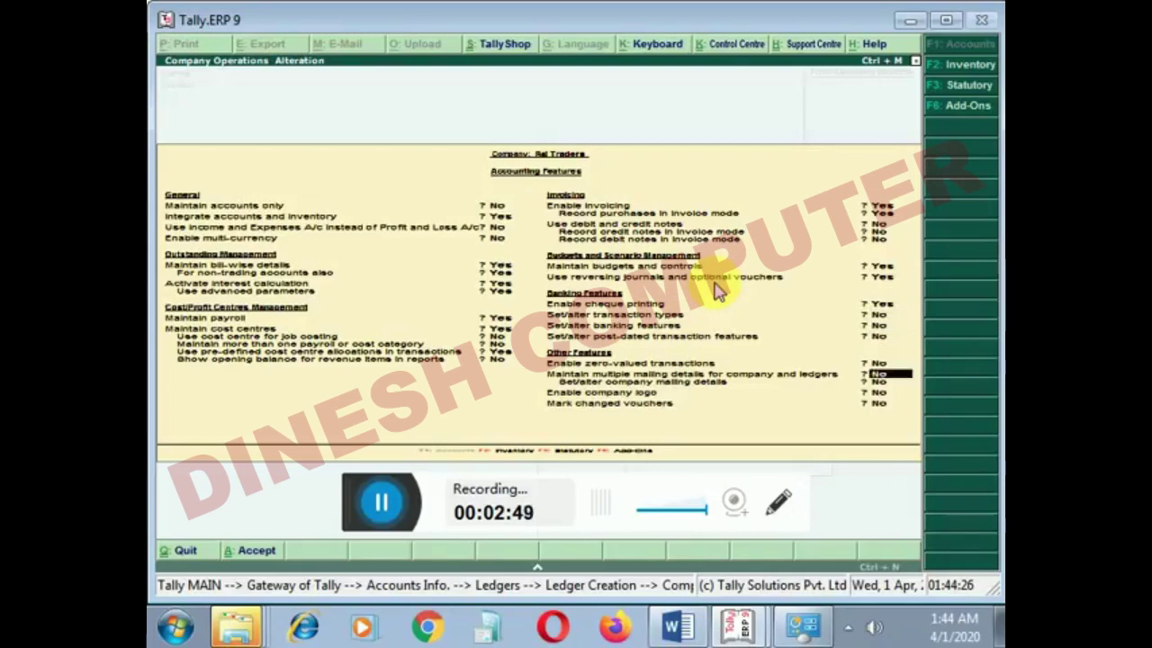
key("Return")
key("Return")
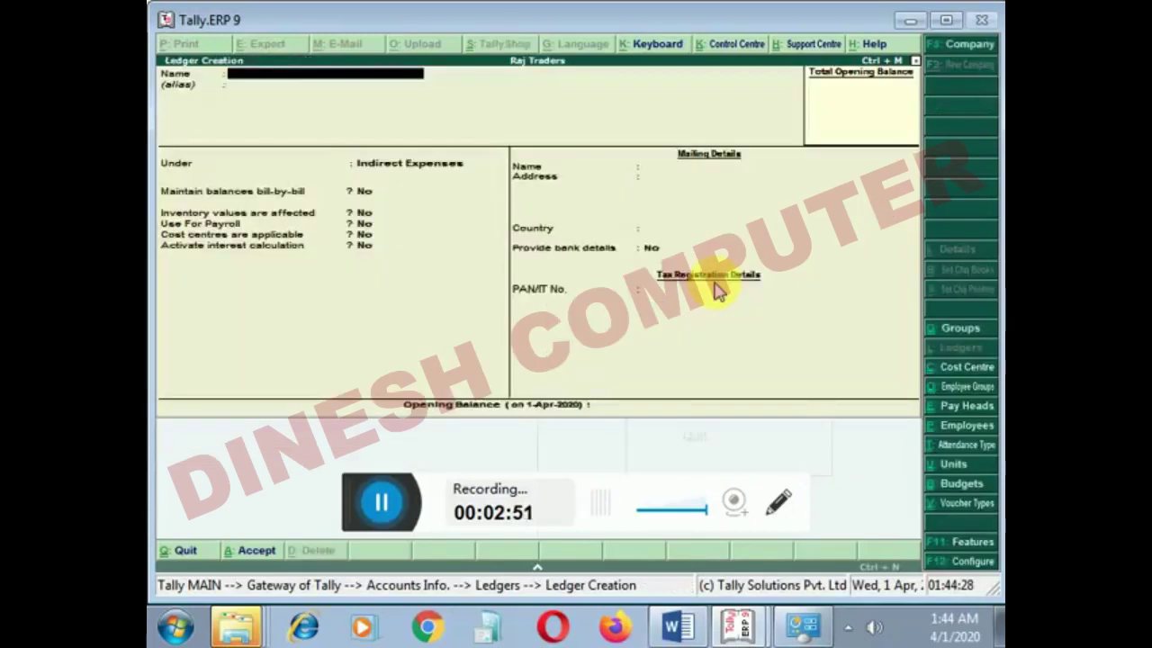
Step: Leave ledger creation and start a new Reversing Journal in the accounting vouchers
key("Escape")
key("Return")
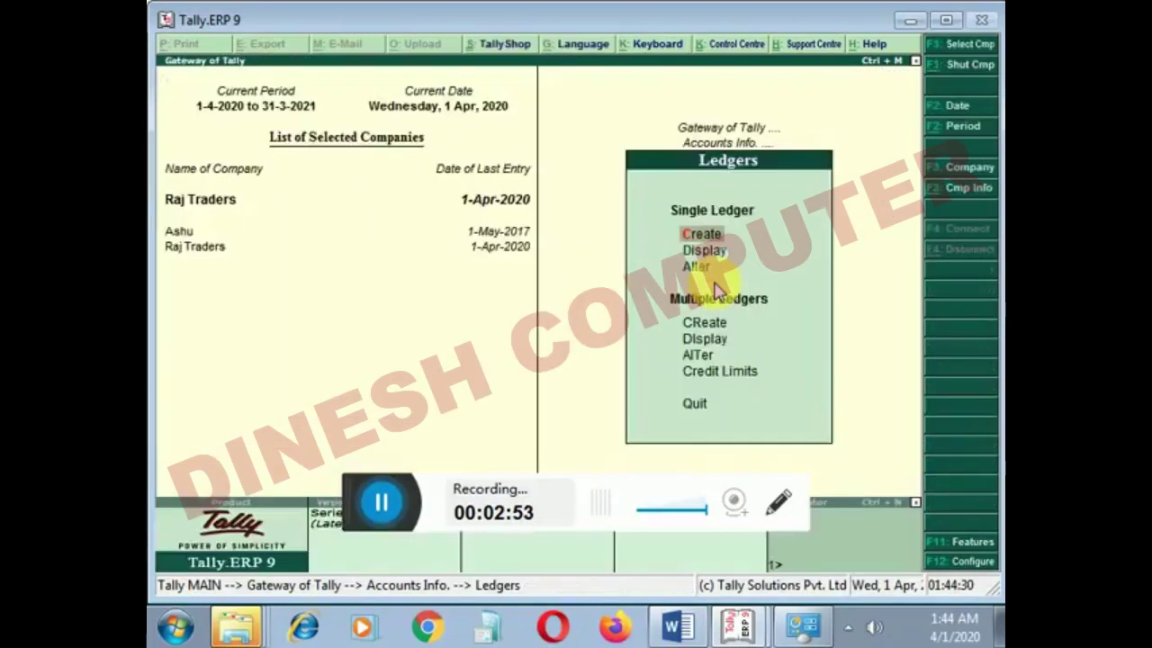
key("Escape")
key("Escape")
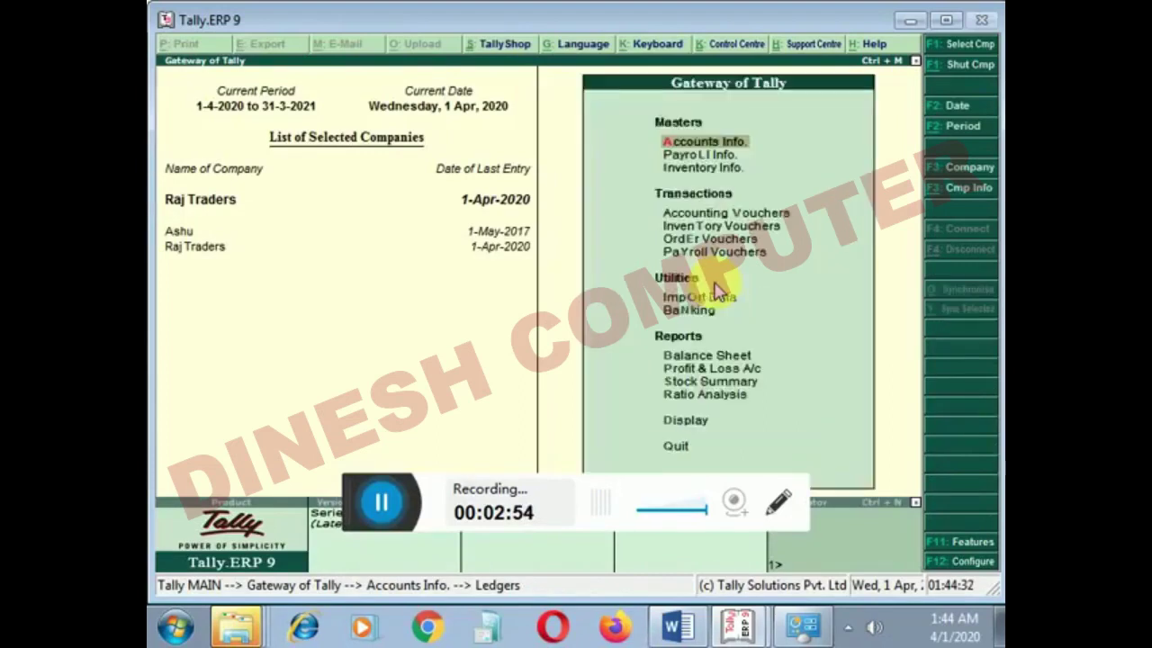
key("Down")
key("Down")
key("Down")
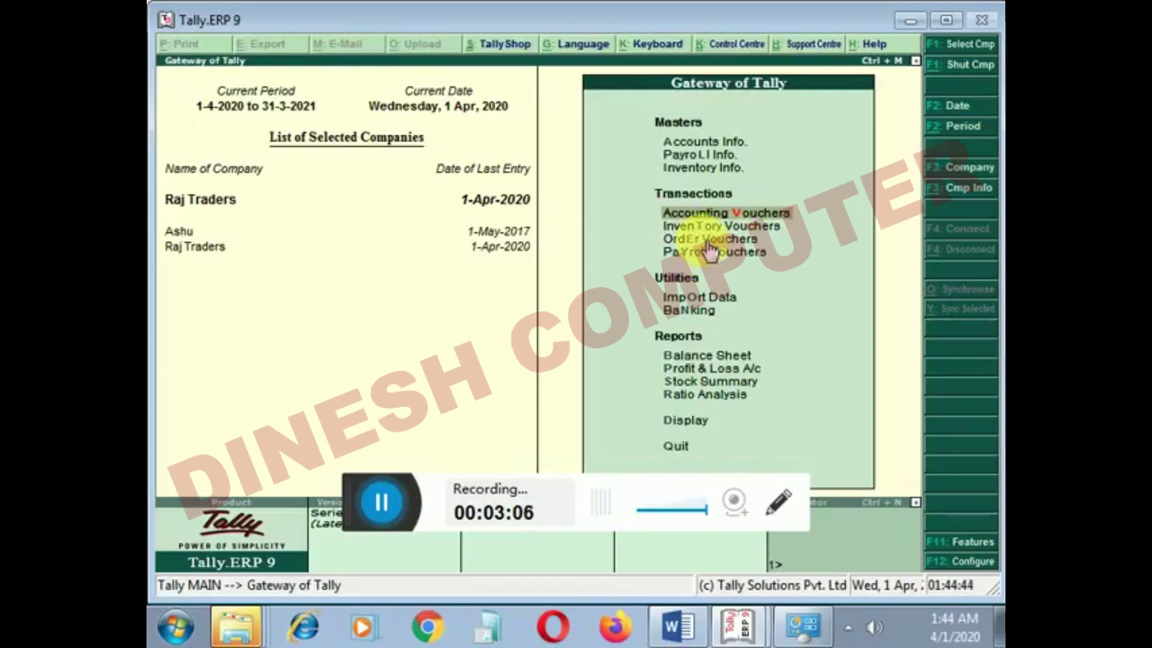
key("Return")
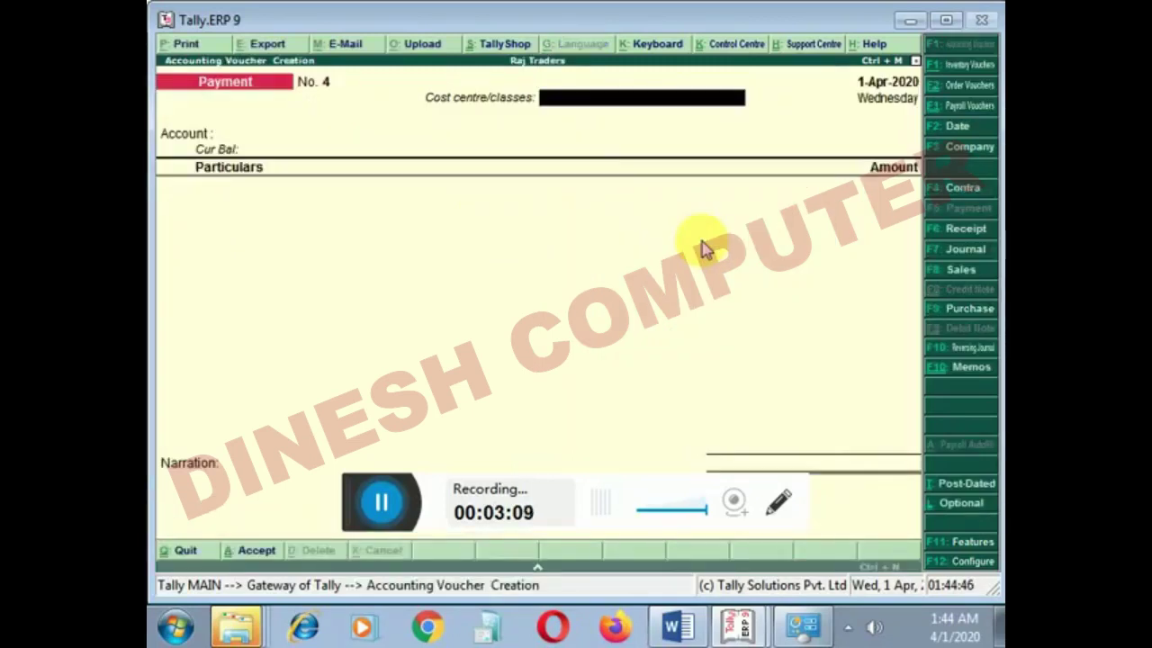
key("F10")
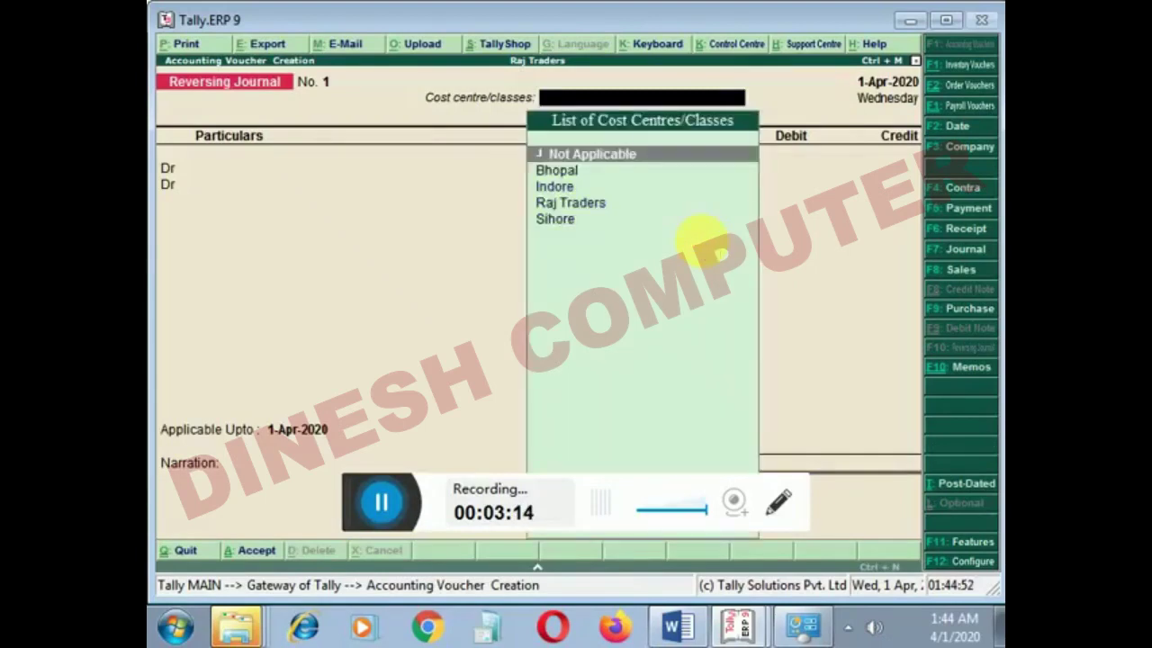
Step: Set the voucher's cost centre class to Not Applicable and debit Bills Payable with 500
key("Return")
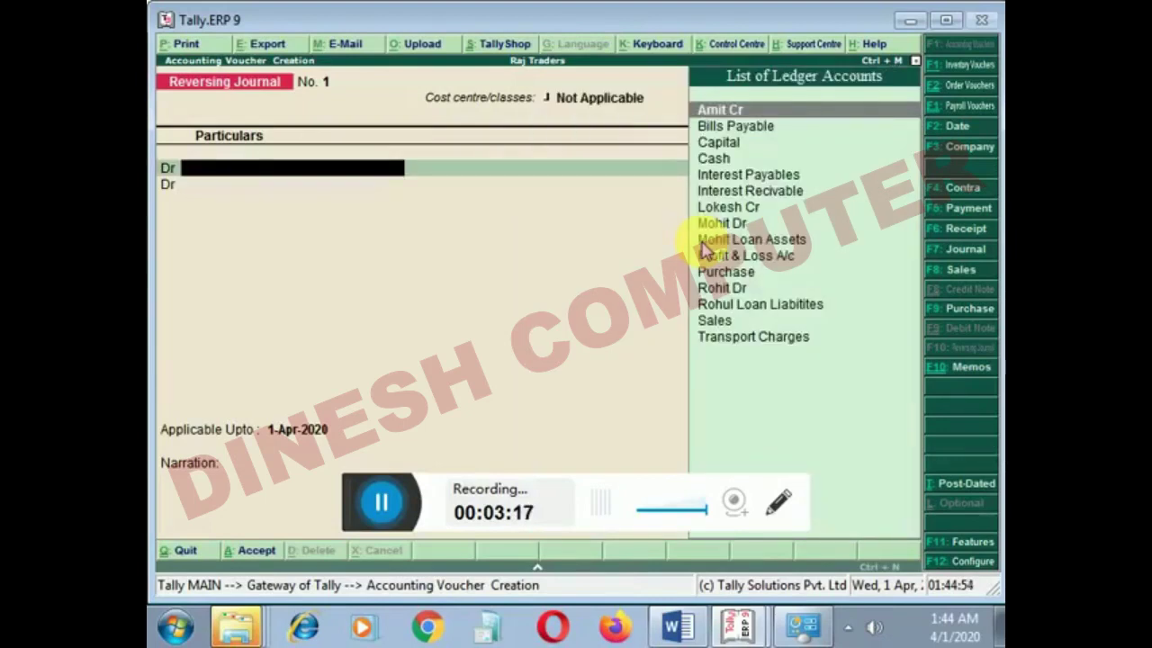
key("Down")
key("Return")
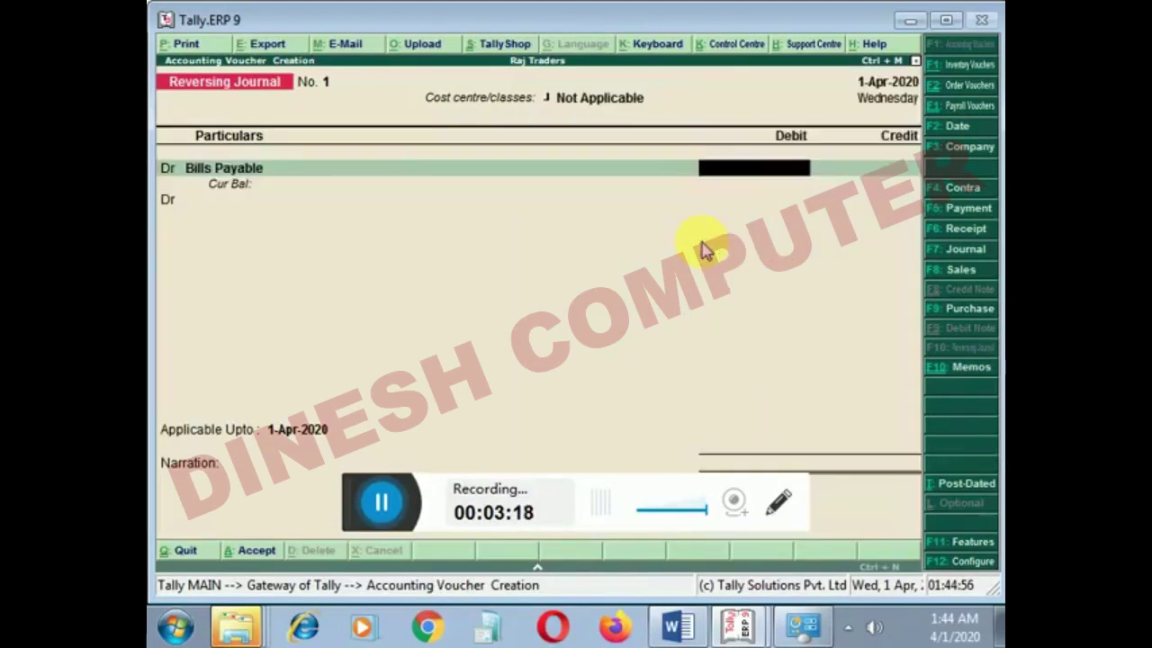
type("500")
key("Return")
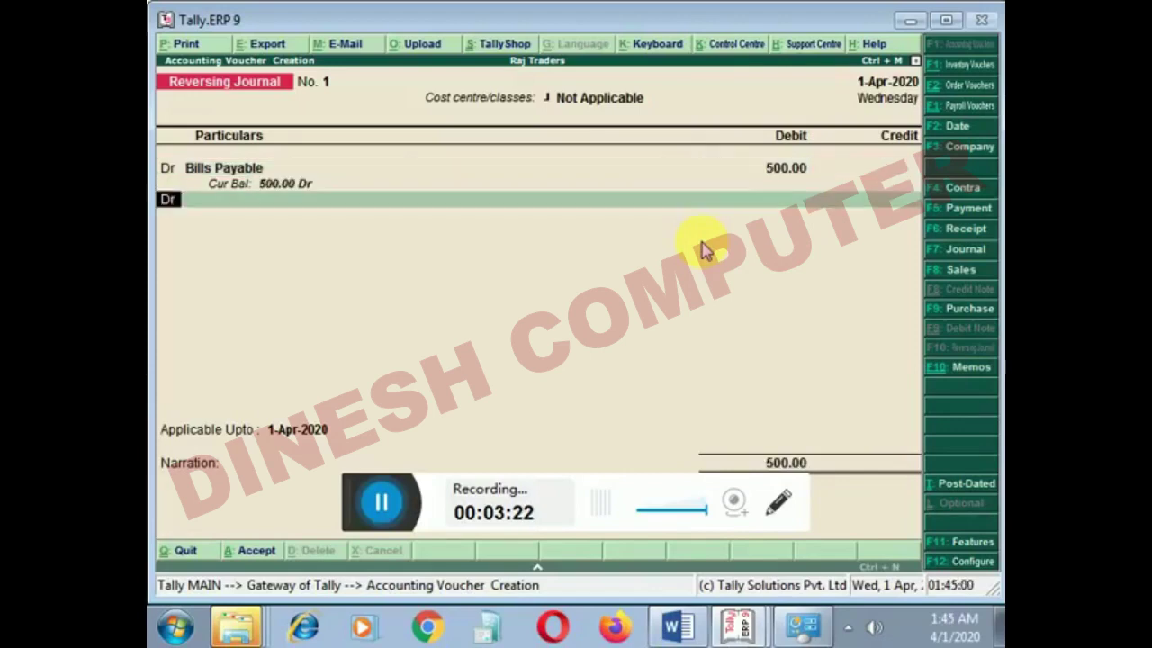
Step: Add a credit entry of 500 to Cash in the reversing journal
key("c")
key("Return")
key("Down")
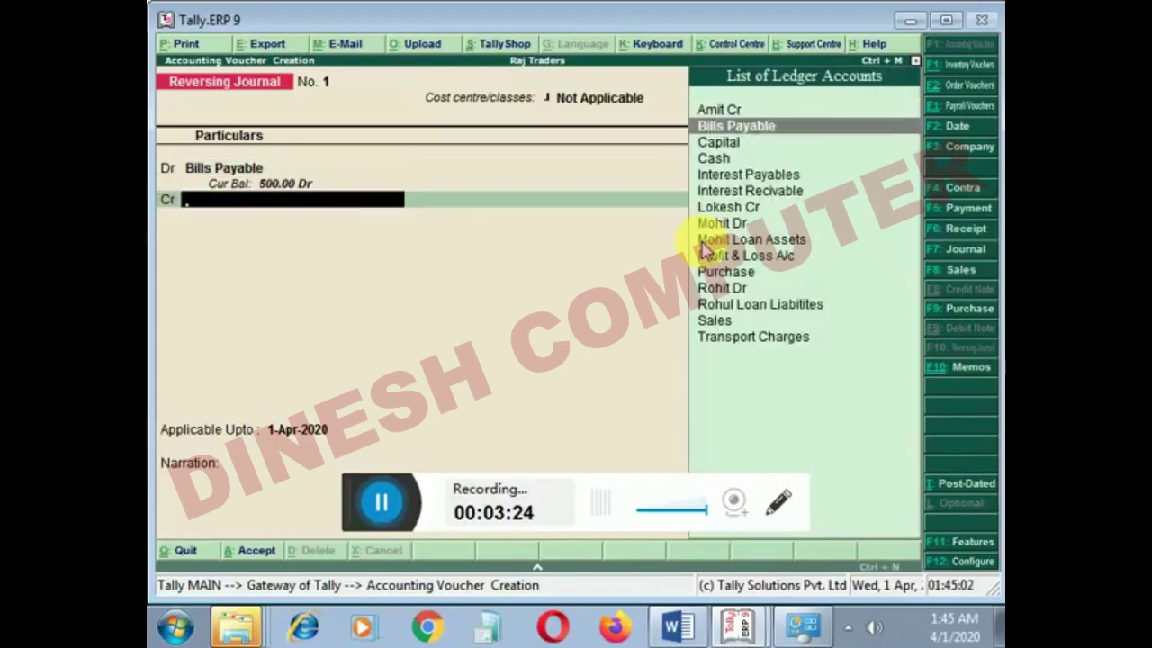
key("Down")
key("Down")
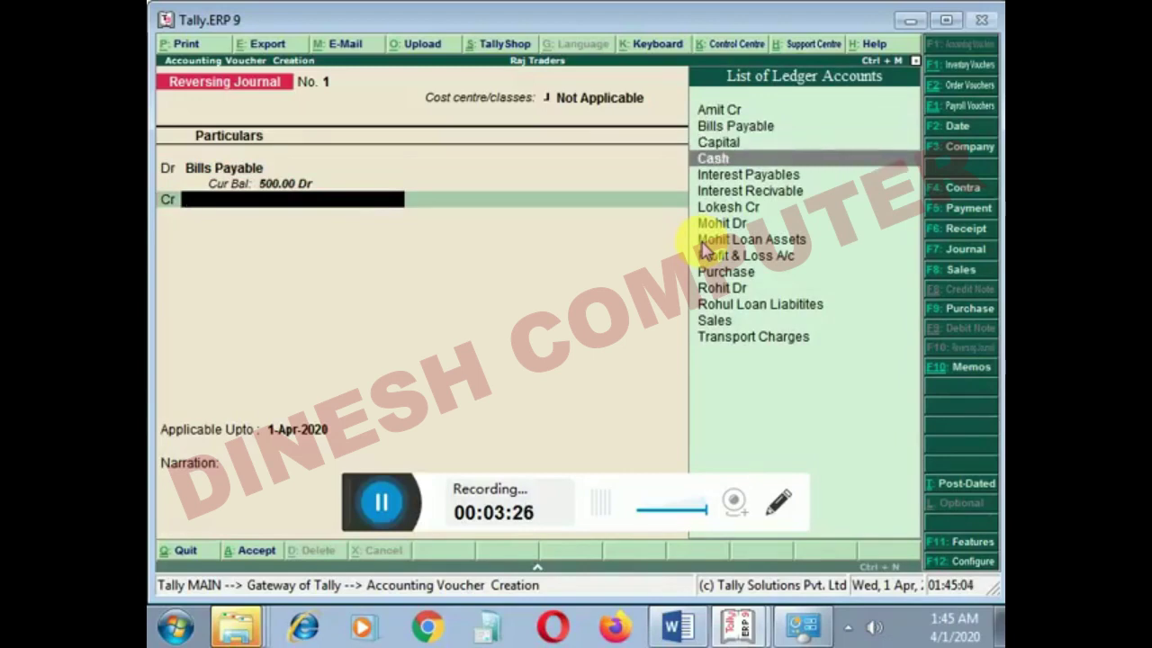
key("Return")
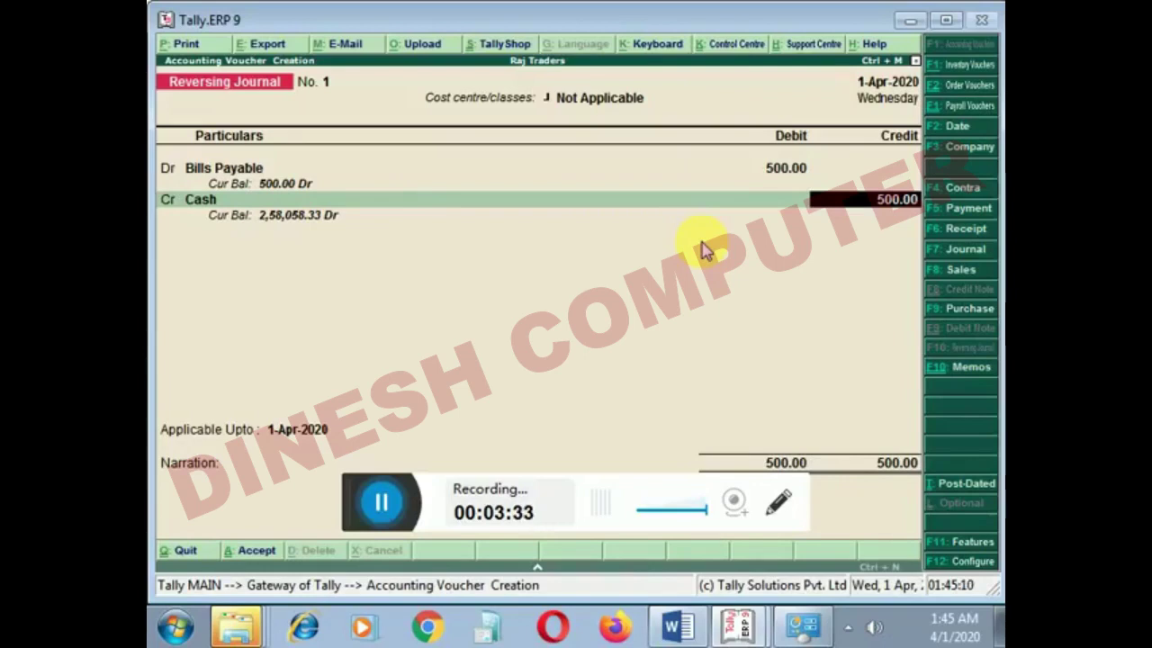
key("Return")
Step: Save the reversing journal with a blank narration and leave voucher entry
key("Return")
key("Return")
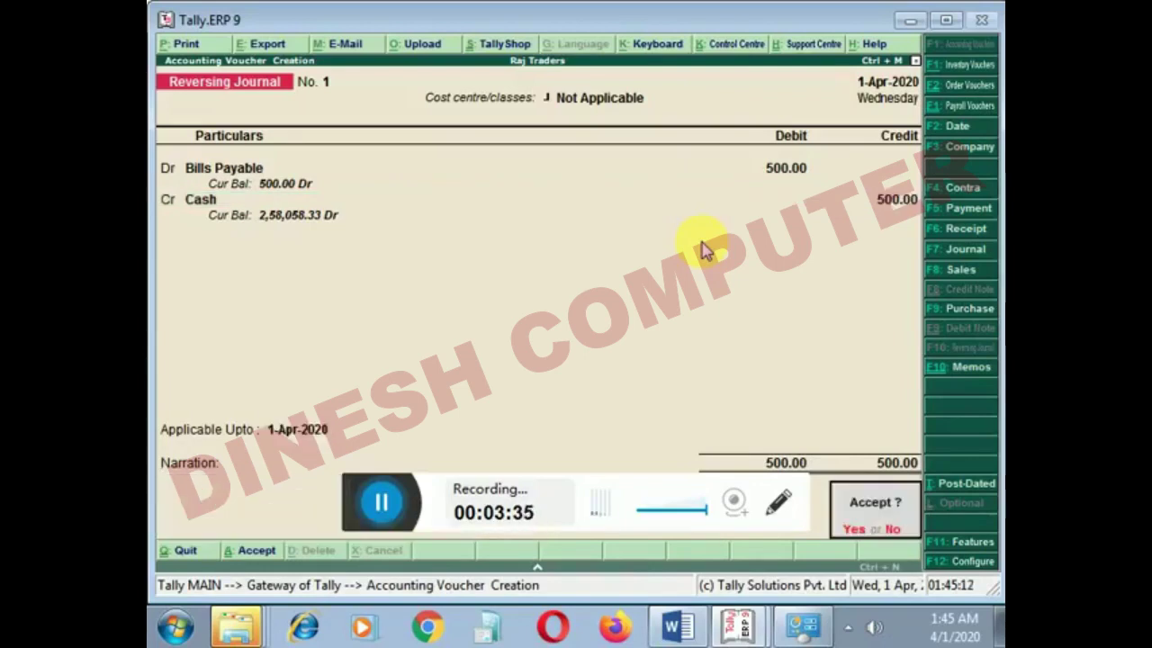
key("Return")
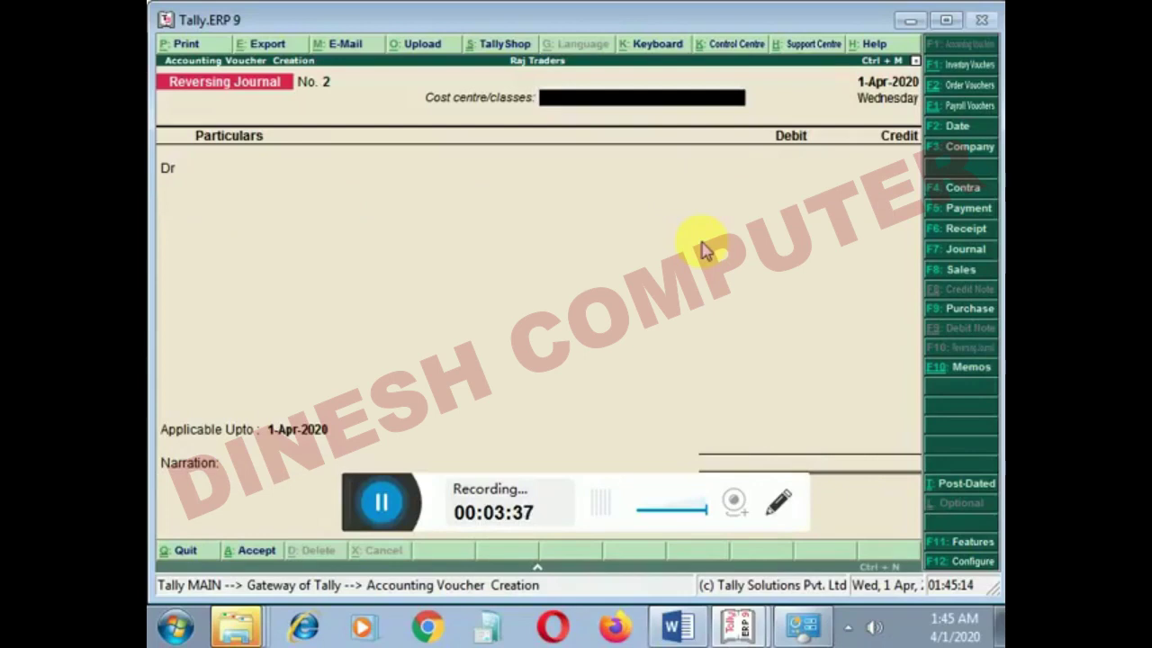
key("Escape")
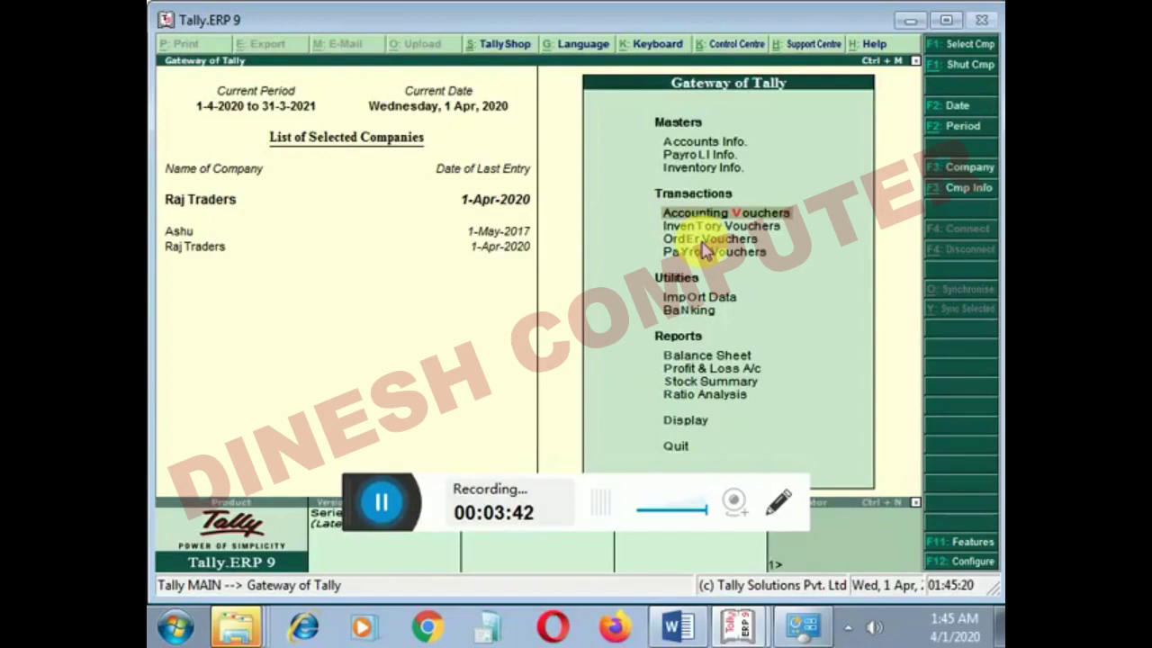
Step: Examine the Cash-in-Hand balance within Current Assets on the balance sheet
key("Down")
key("Down")
key("Down")
key("Down")
key("Down")
key("Down")
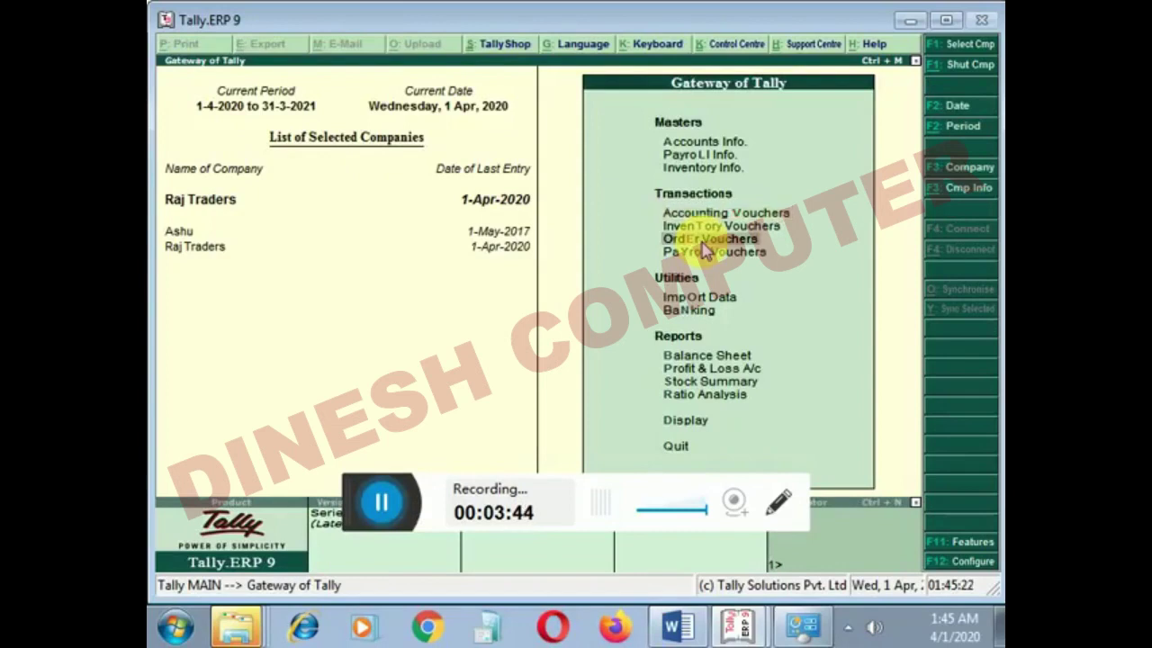
key("Return")
key("Right")
key("Return")
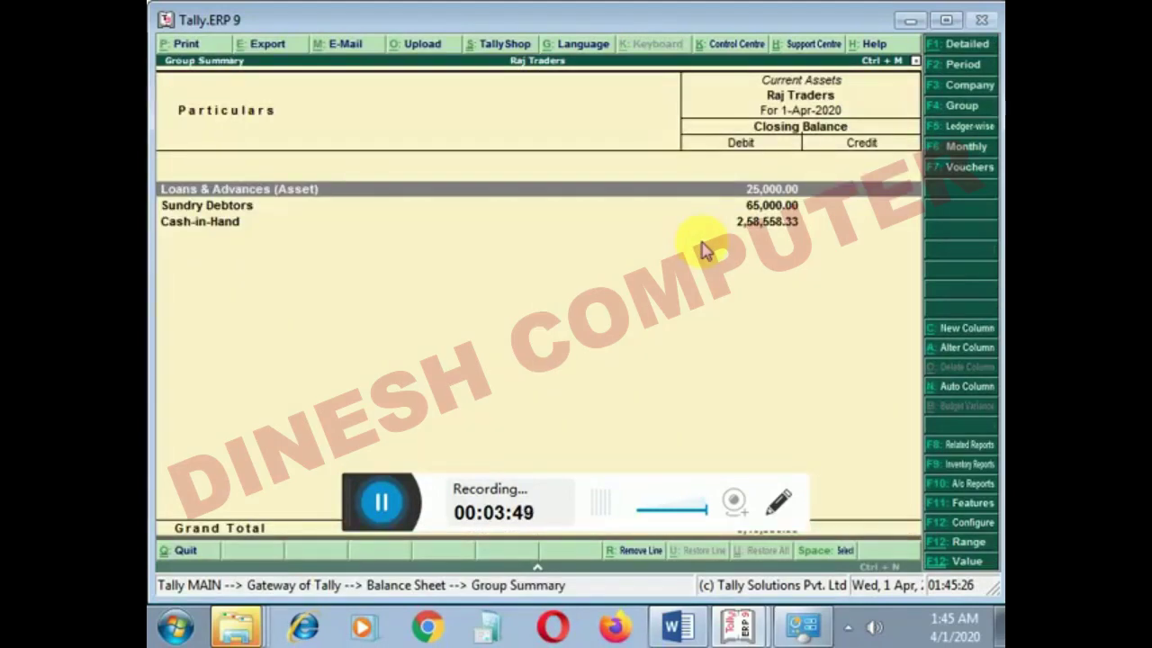
key("Down")
key("Down")
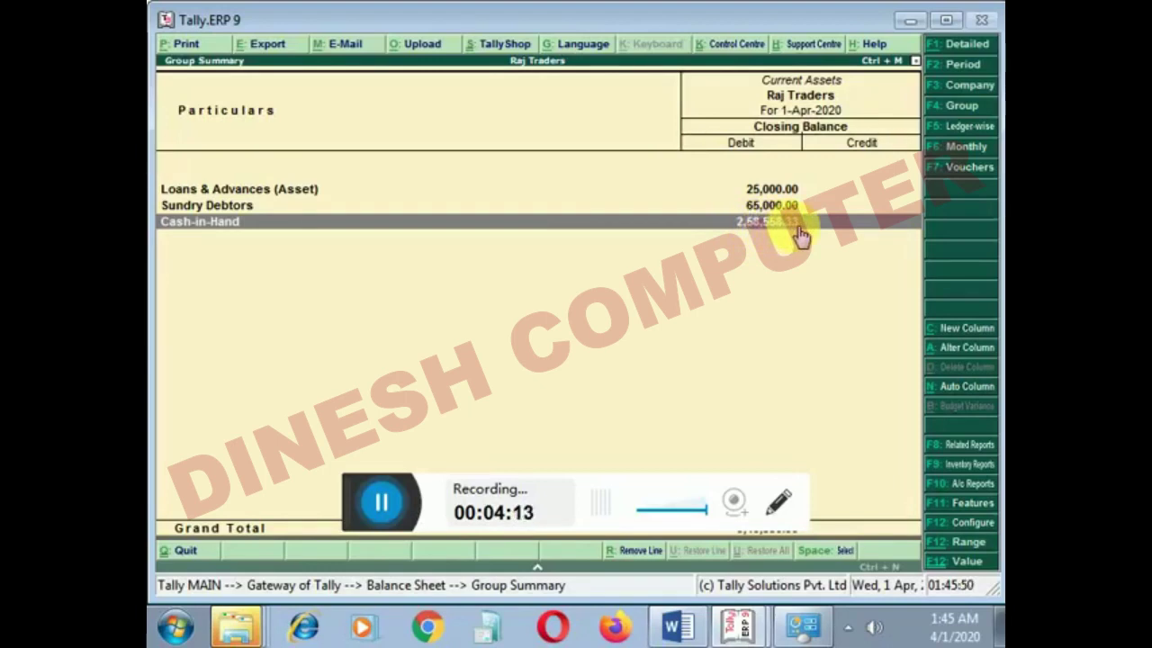
key("Escape")
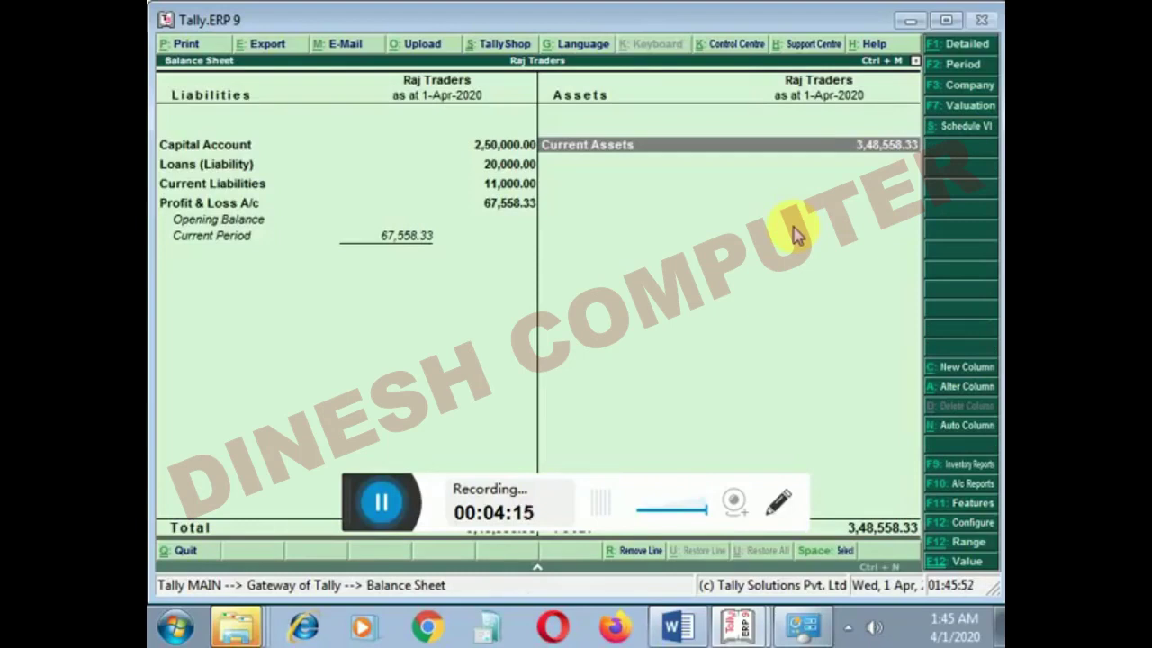
Step: Examine the Indirect Expenses in the Profit & Loss A/c from the balance sheet, and close the reports
key("Left")
key("Down")
key("Down")
key("Down")
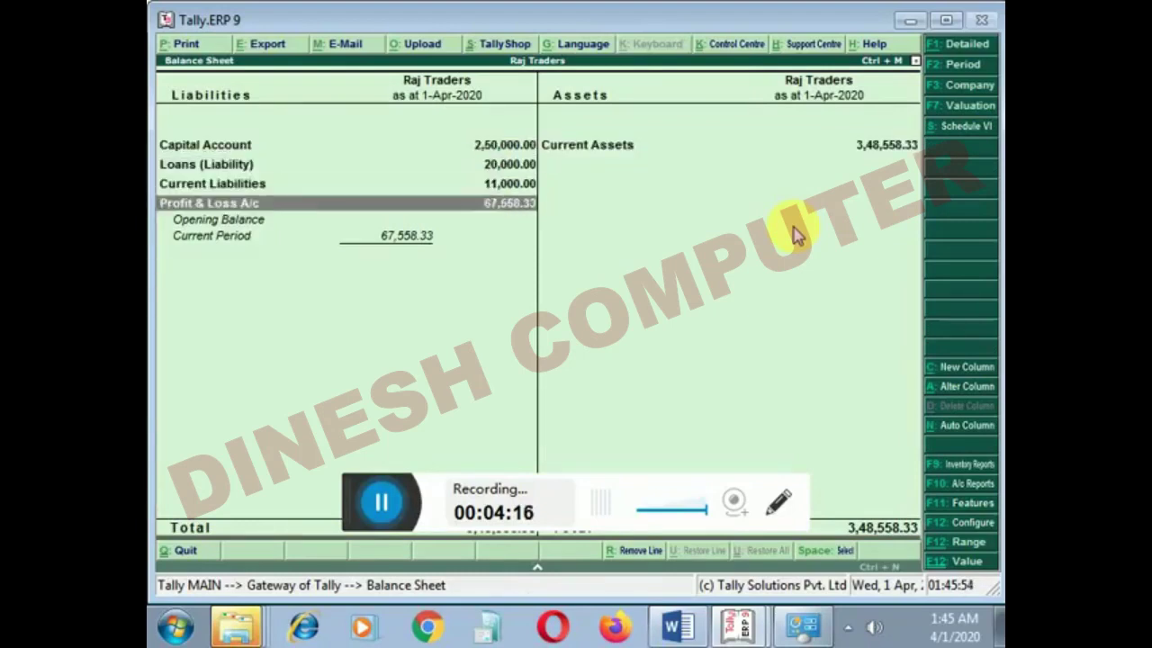
key("Return")
key("Down")
key("Down")
key("Down")
key("Up")
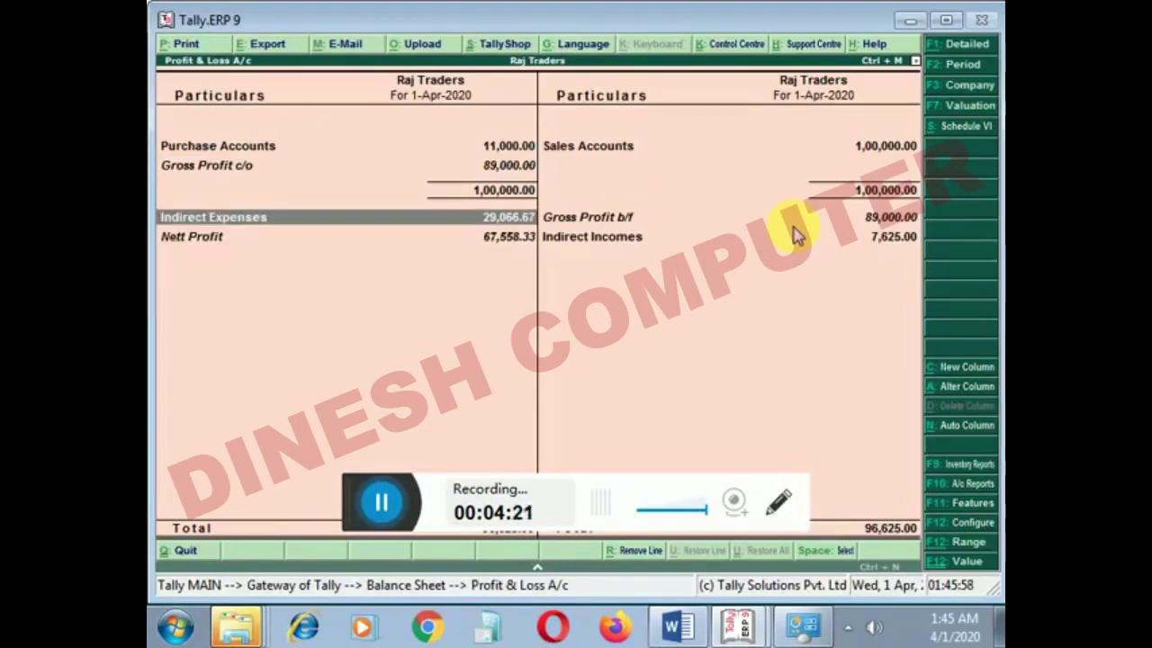
key("Return")
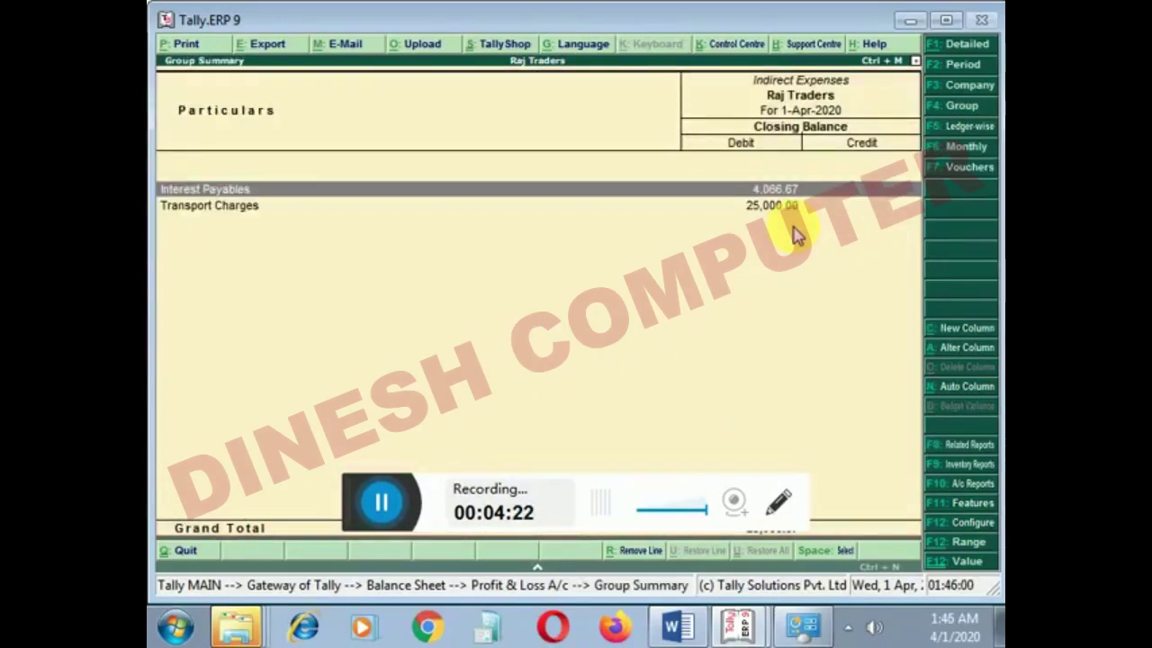
key("Escape")
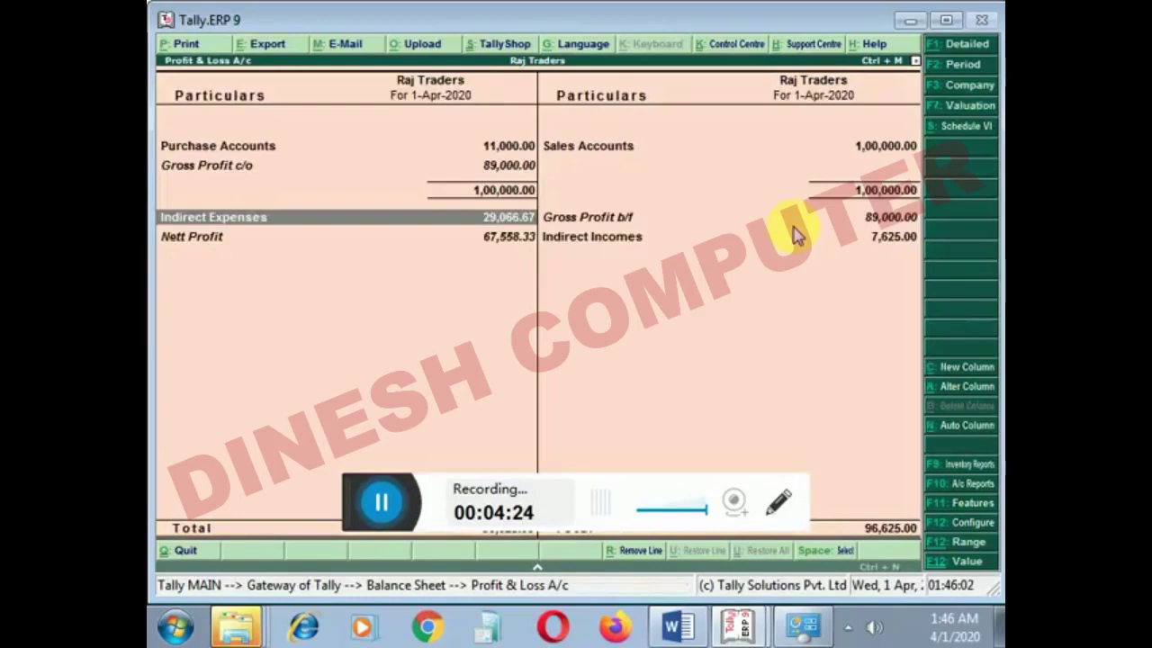
key("Escape")
key("Escape")
key("Down")
key("Down")
key("Down")
key("Down")
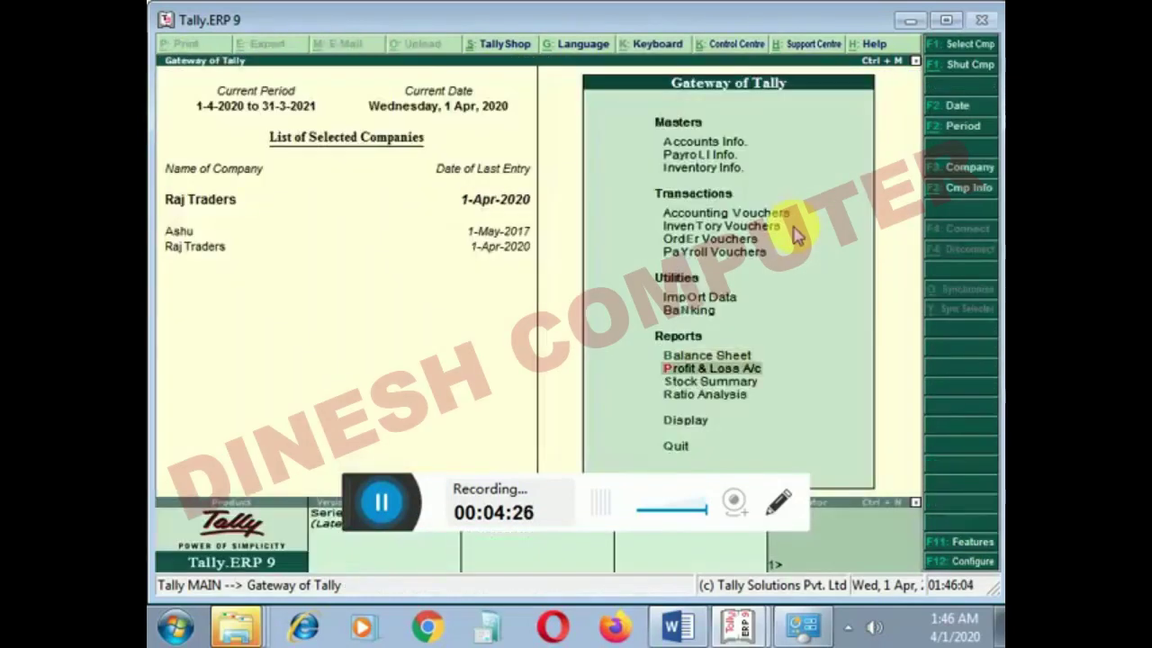
key("Return")
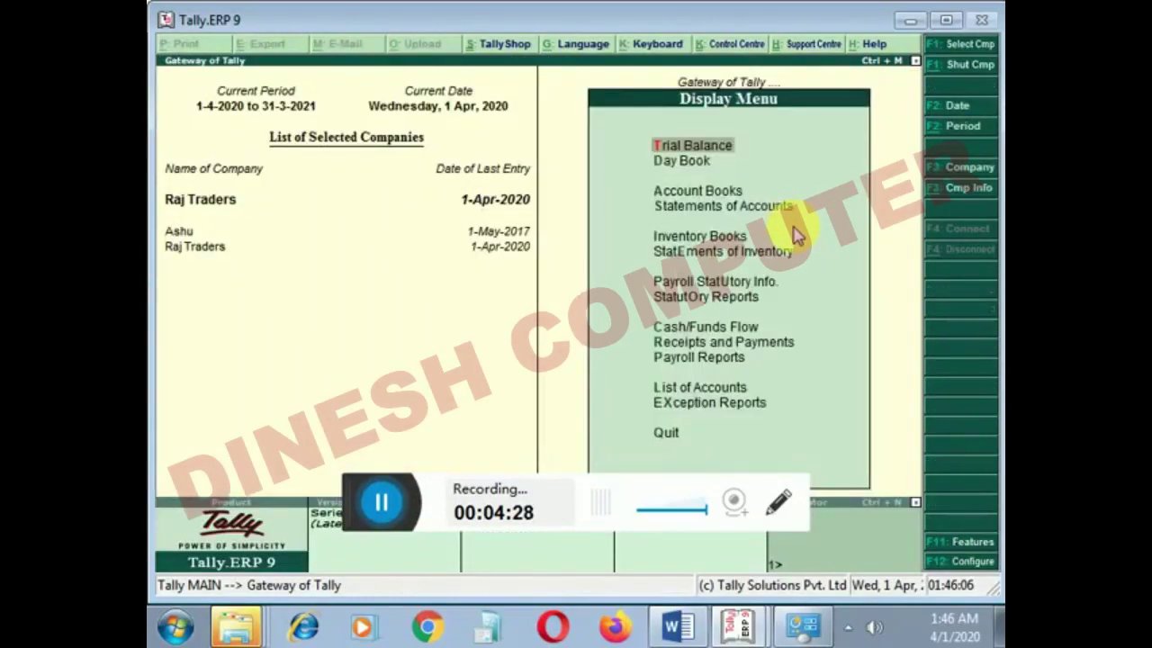
key("Down")
key("Down")
key("Down")
key("Down")
key("Down")
key("Down")
key("Down")
key("Down")
key("Down")
key("Down")
key("Down")
key("Down")
key("Return")
key("Down")
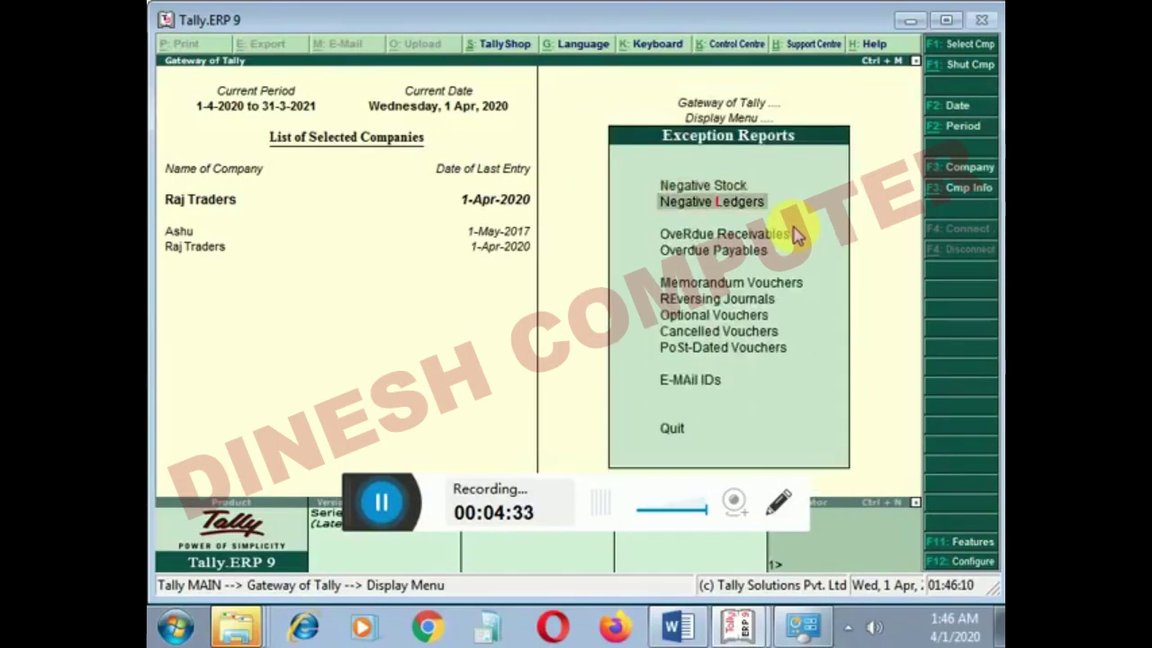
key("Down")
key("Down")
key("Down")
key("Down")
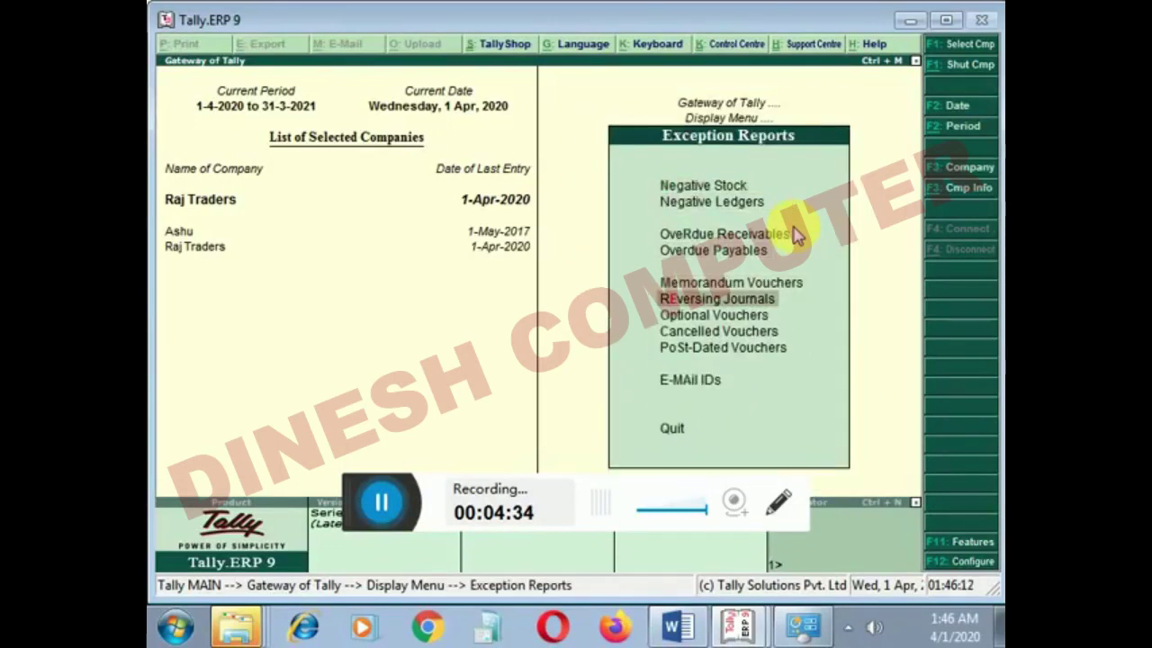
key("Escape")
key("Escape")
Step: Display the Reversing Journal register from the exception reports
key("Return")
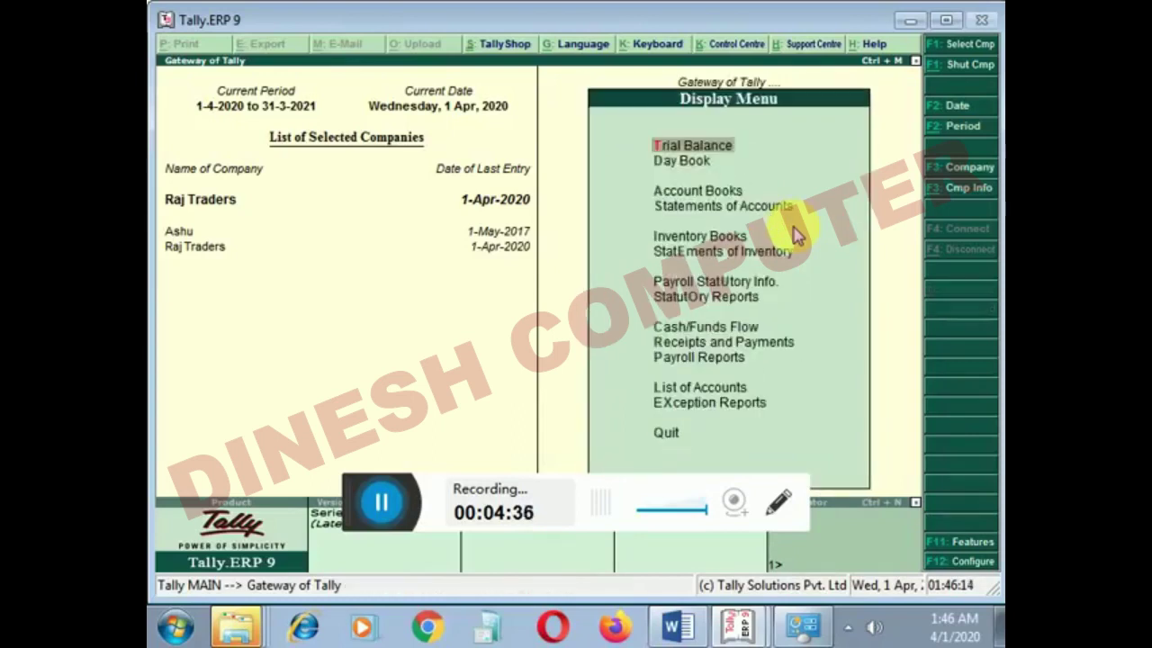
key("Down")
key("Down")
key("Down")
key("Down")
key("Down")
key("Down")
key("Down")
key("Down")
key("Down")
key("Down")
key("Down")
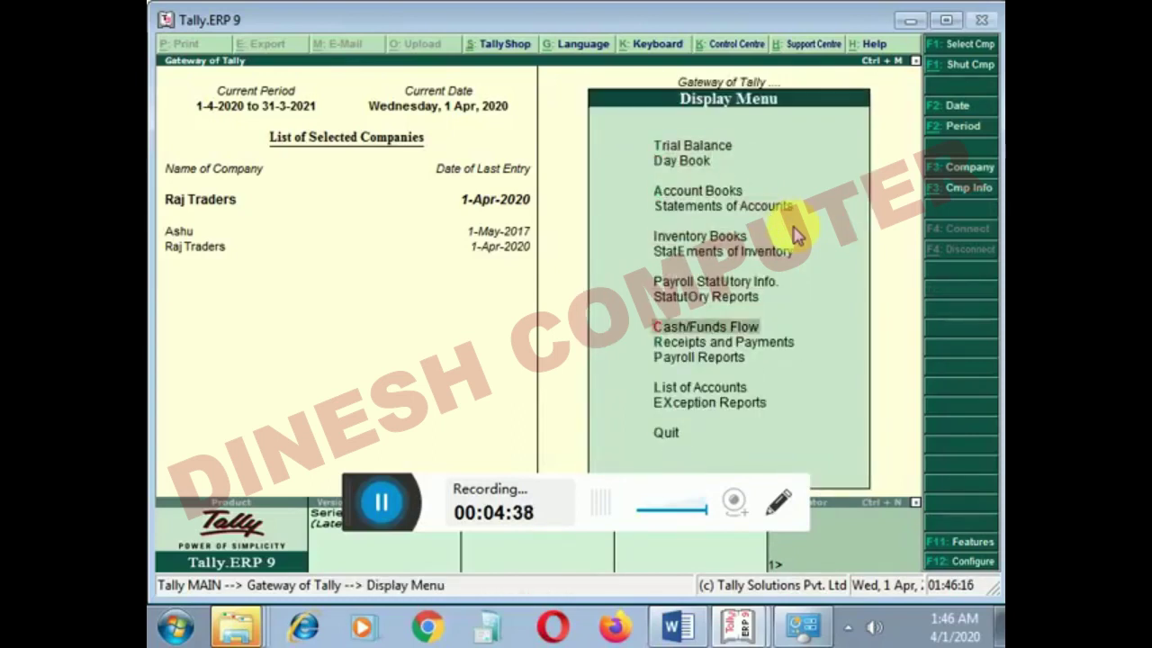
key("Down")
key("Return")
key("Down")
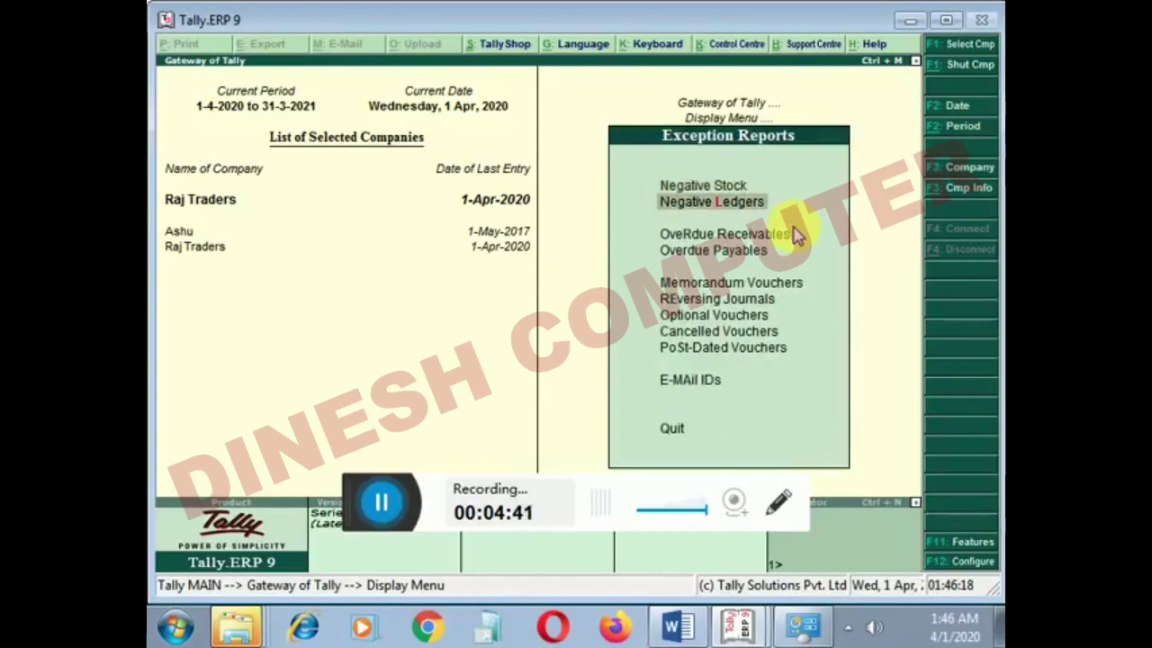
key("Down")
key("Down")
key("Down")
key("Down")
key("Return")
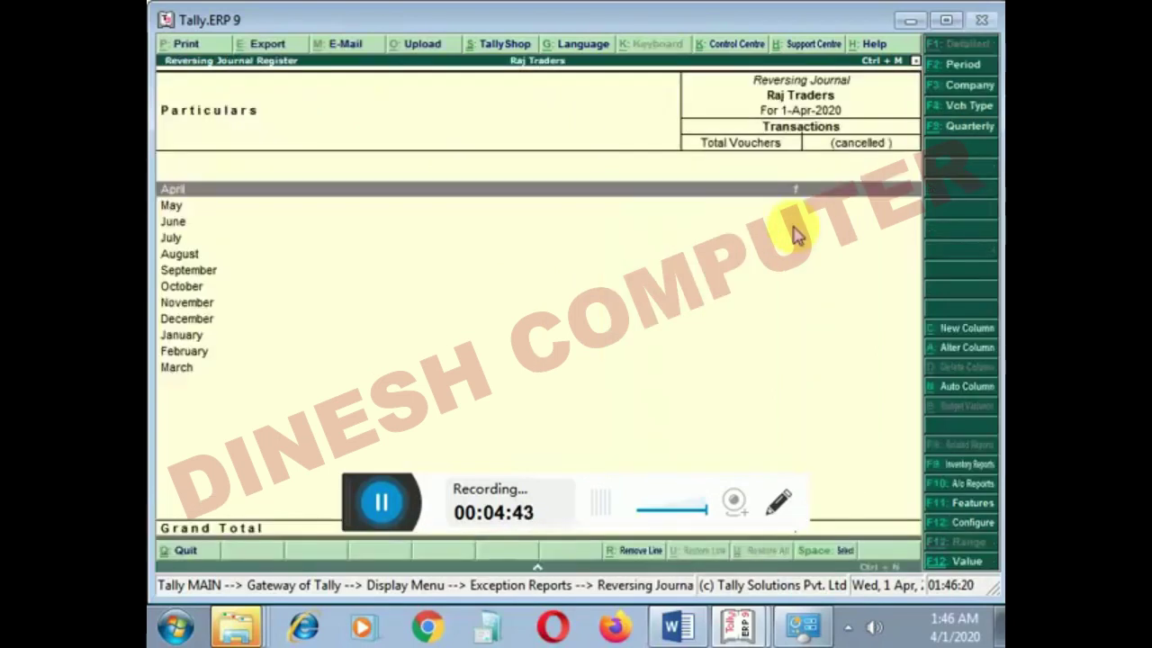
Step: Open the Bills Payable reversing journal voucher from April and change its voucher type to Journal
key("Return")
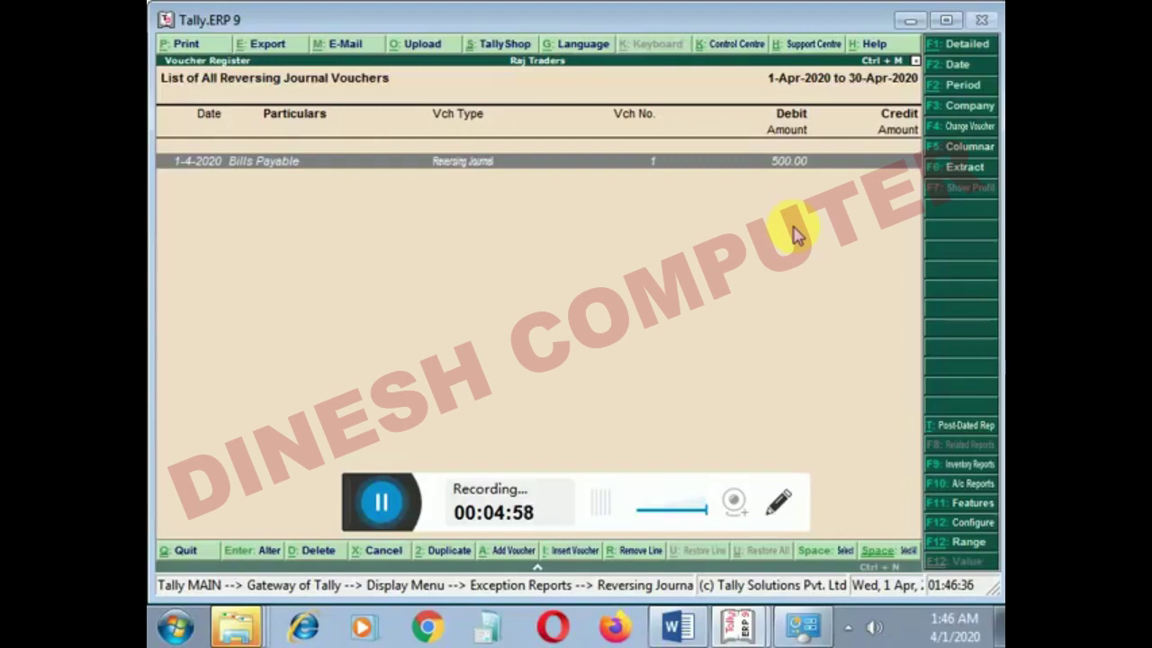
key("Return")
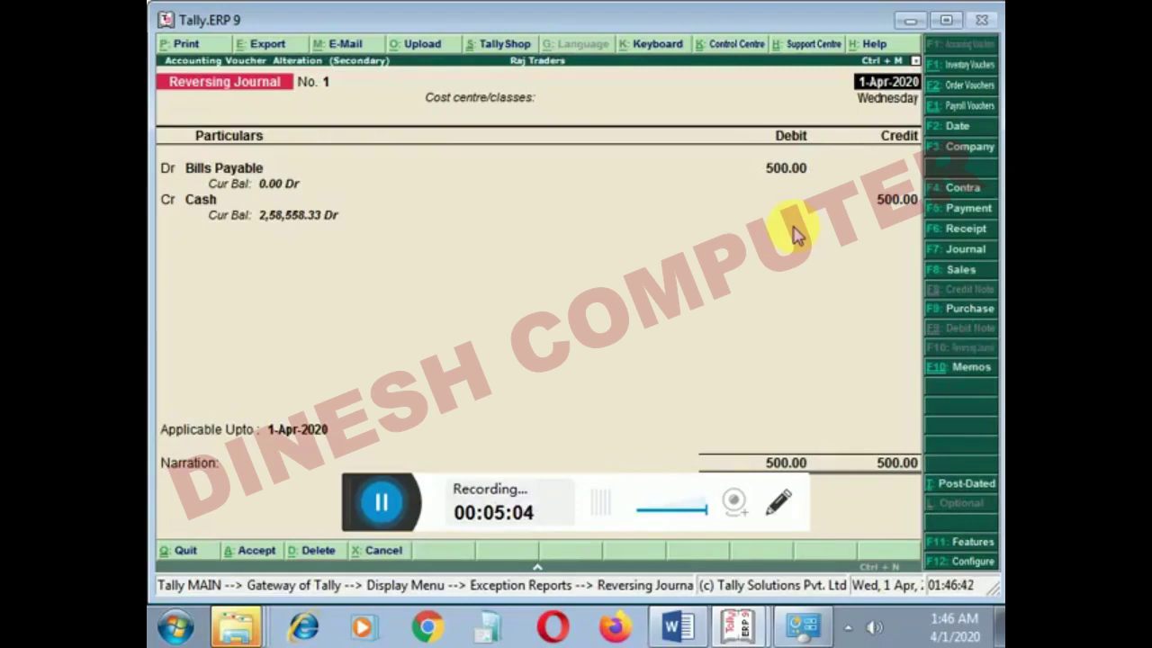
key("F7")
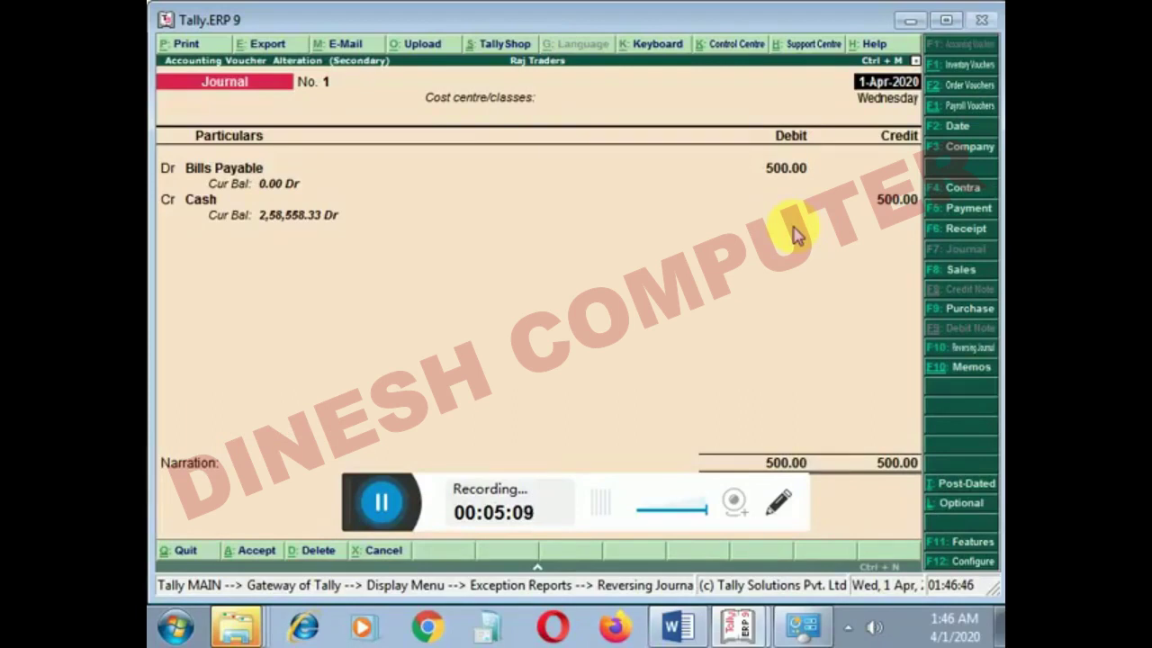
Step: Accept the converted journal with its existing entries and blank narration, and close the Reversing Journal register
key("Return")
key("Return")
key("Return")
key("Return")
key("Return")
key("Return")
key("Return")
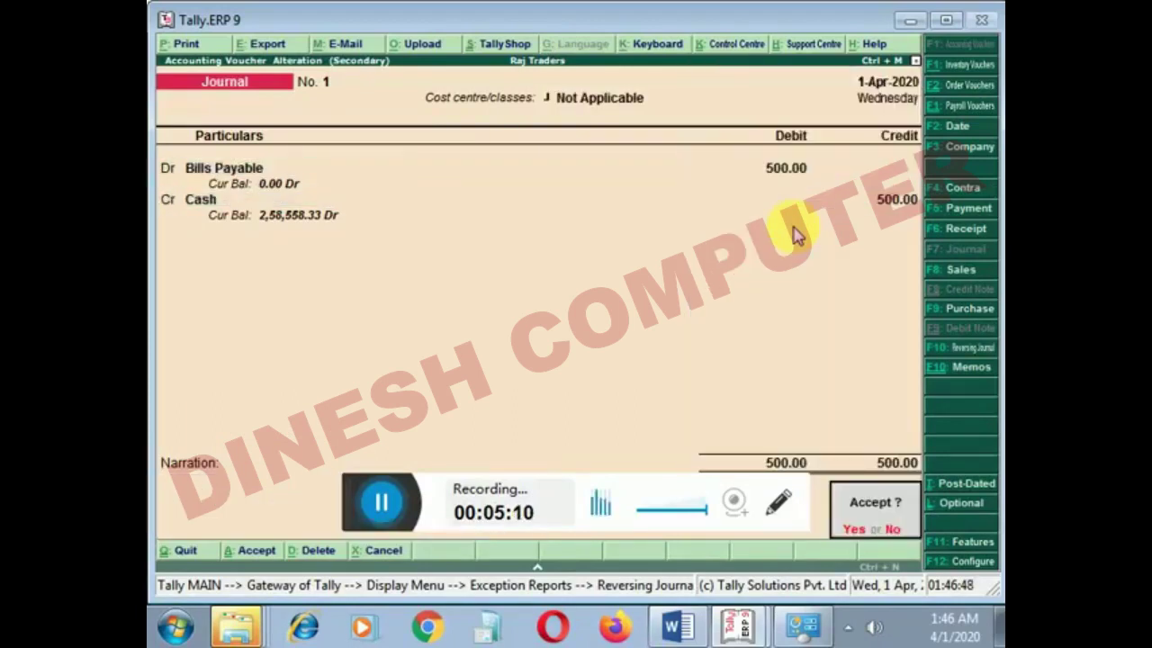
key("Return")
key("Escape")
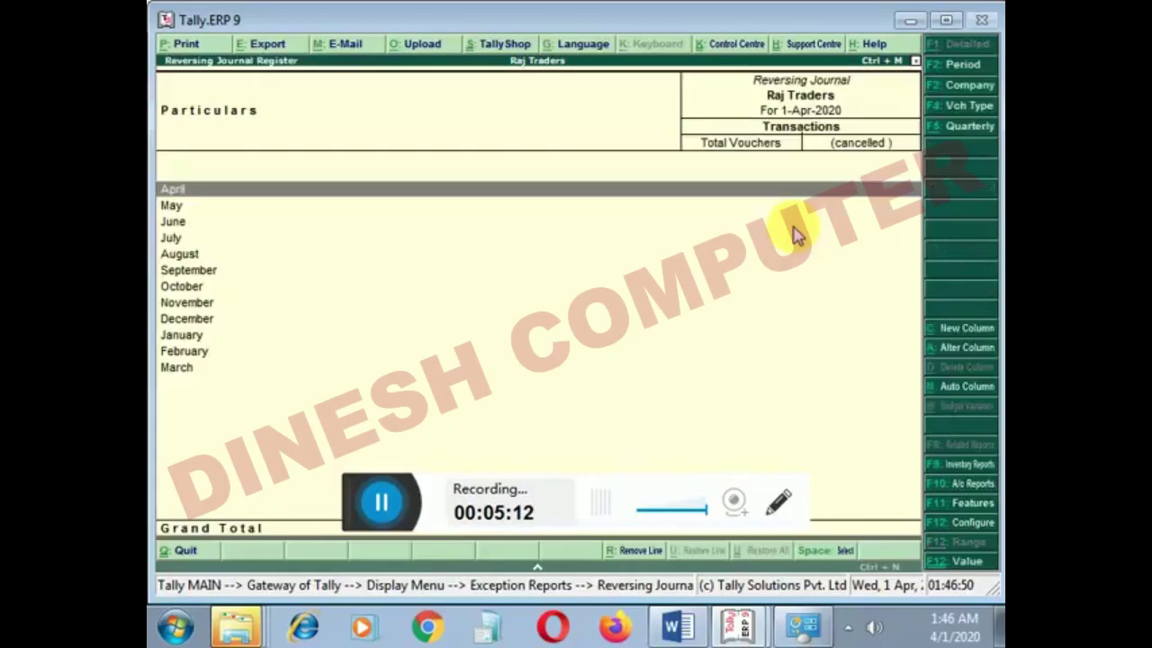
key("Escape")
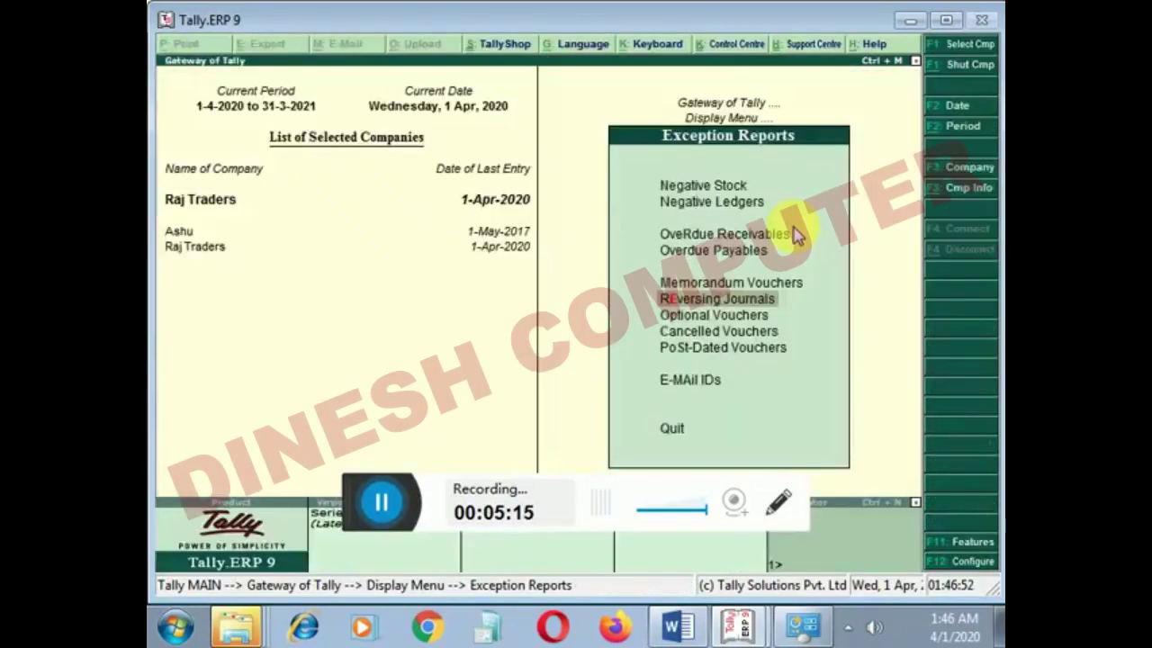
Step: Examine the Indirect Expenses breakdown in the Profit & Loss A/c, and close the report
key("Escape")
key("Up")
key("Escape")
key("Up")
key("Up")
key("Up")
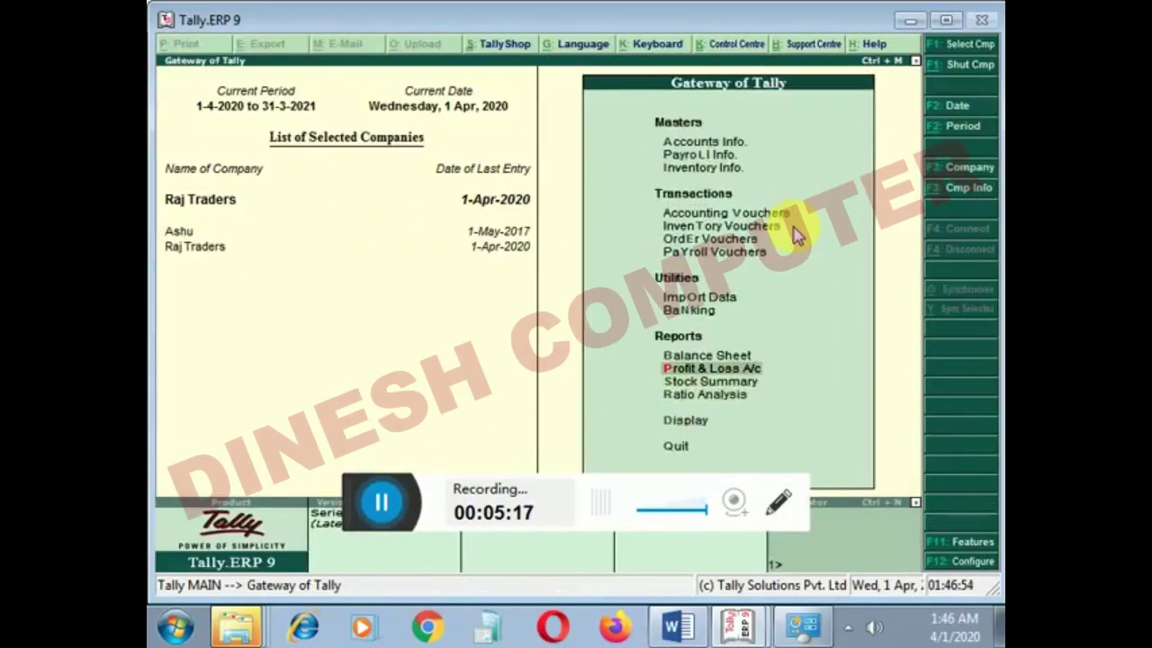
key("Return")
key("Down")
key("Down")
key("Down")
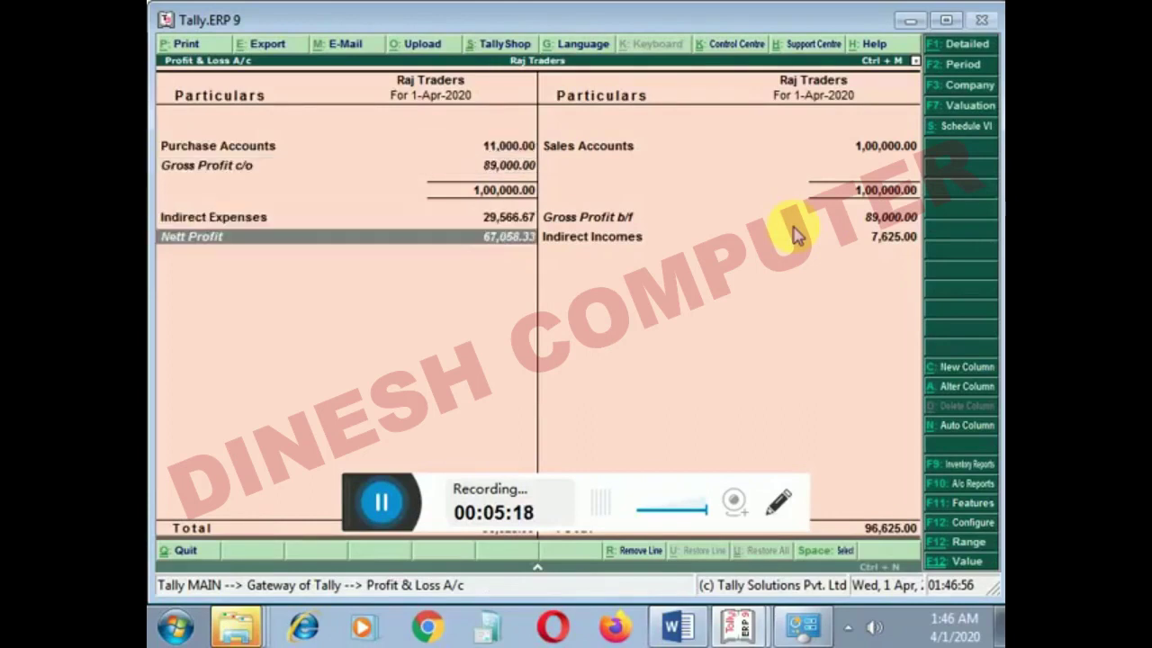
key("Up")
key("Return")
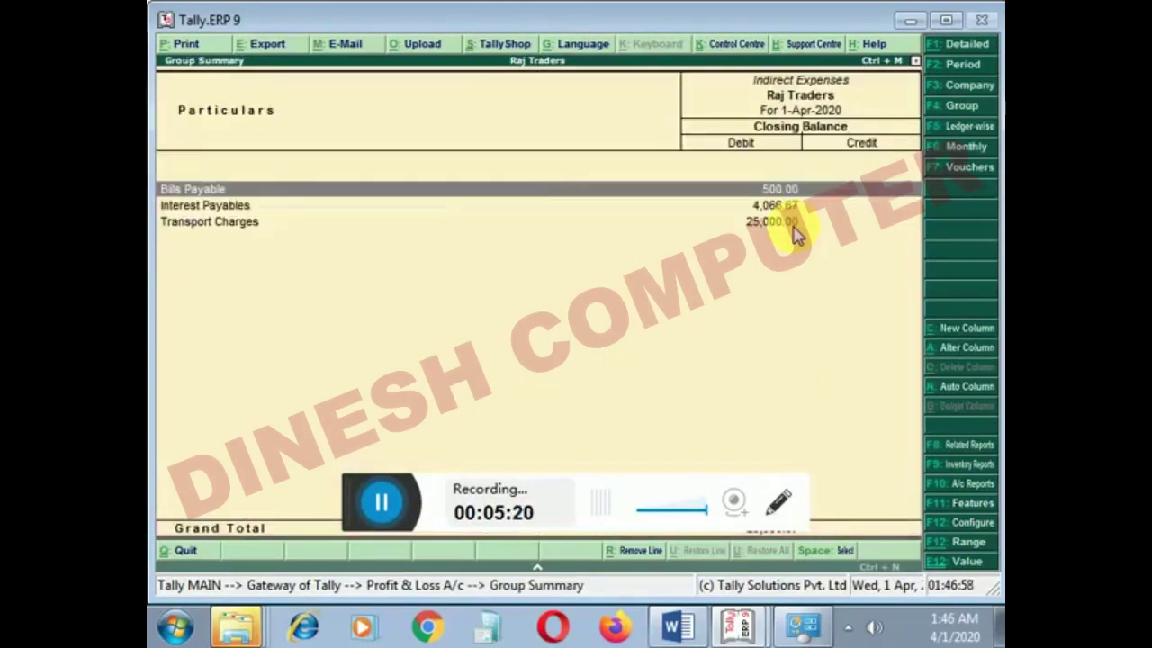
key("Escape")
key("Escape")
Step: Check the Cash-in-Hand balance within Current Assets on the balance sheet, and close the report
key("Up")
key("Return")
key("Down")
key("Right")
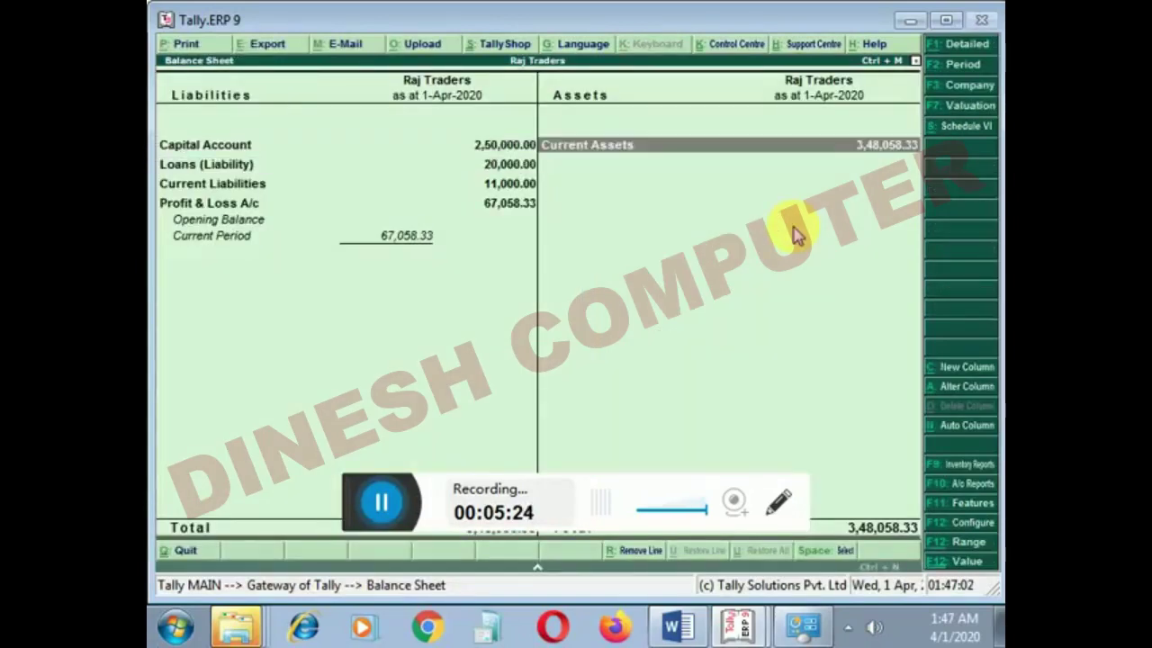
key("Return")
key("Down")
key("Down")
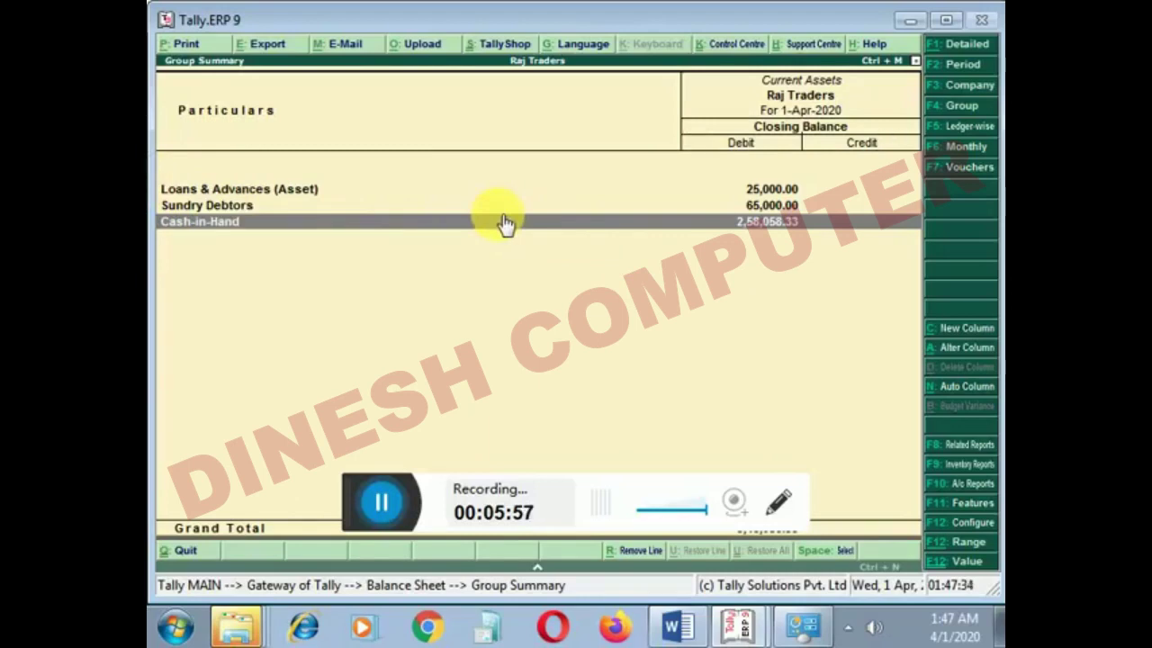
key("Escape")
key("Escape")
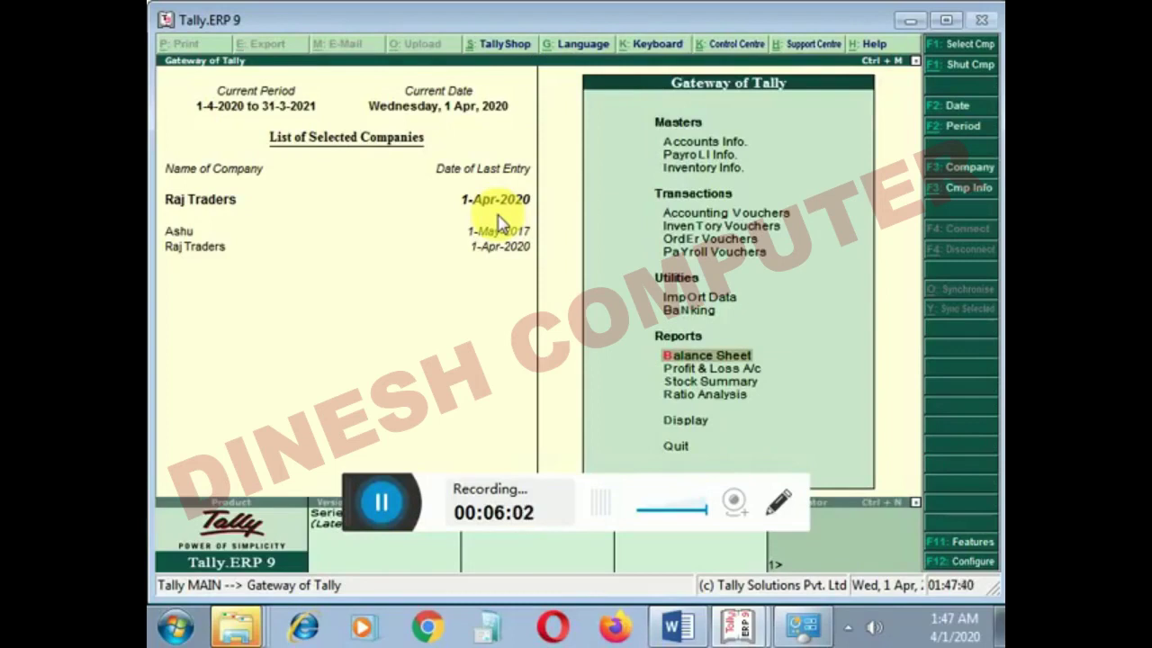
Step: Start a Payment voucher with the cost centre class Not Applicable and Cash as the account
key("Up")
key("Up")
key("Up")
key("Up")
key("Up")
key("Up")
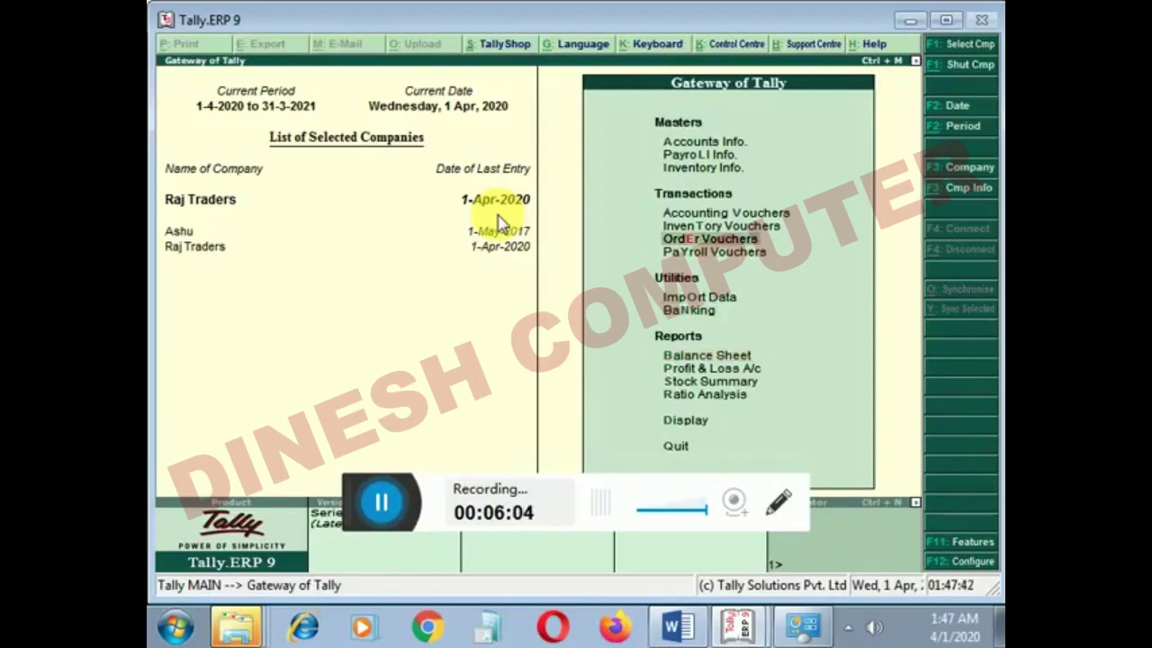
key("Return")
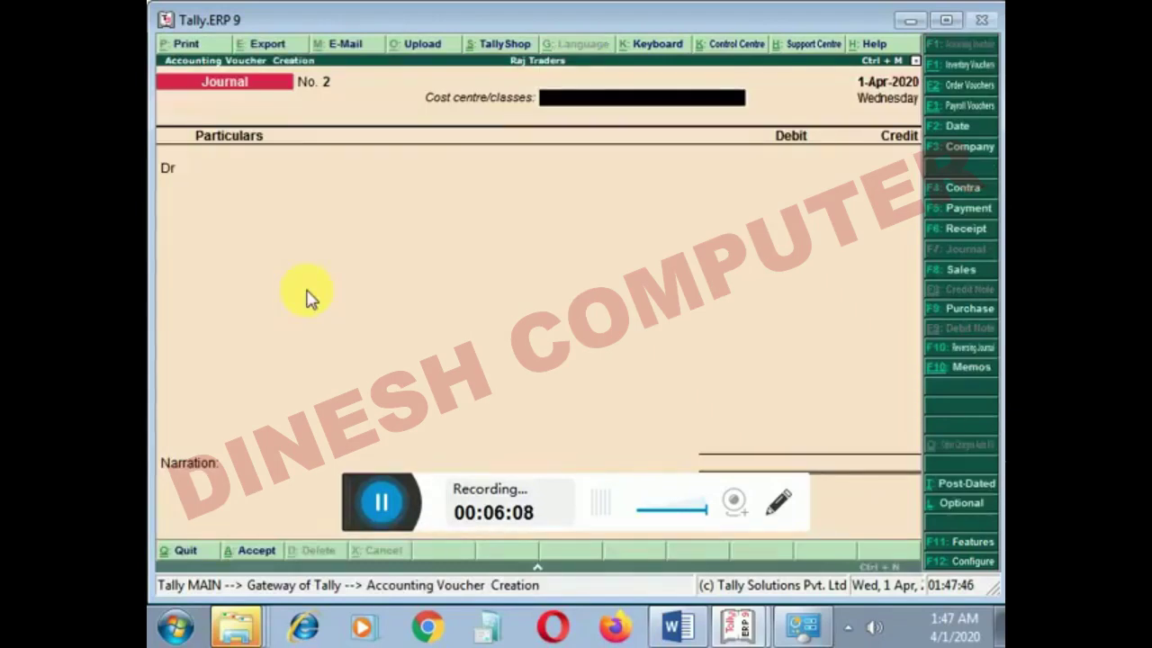
key("F5")
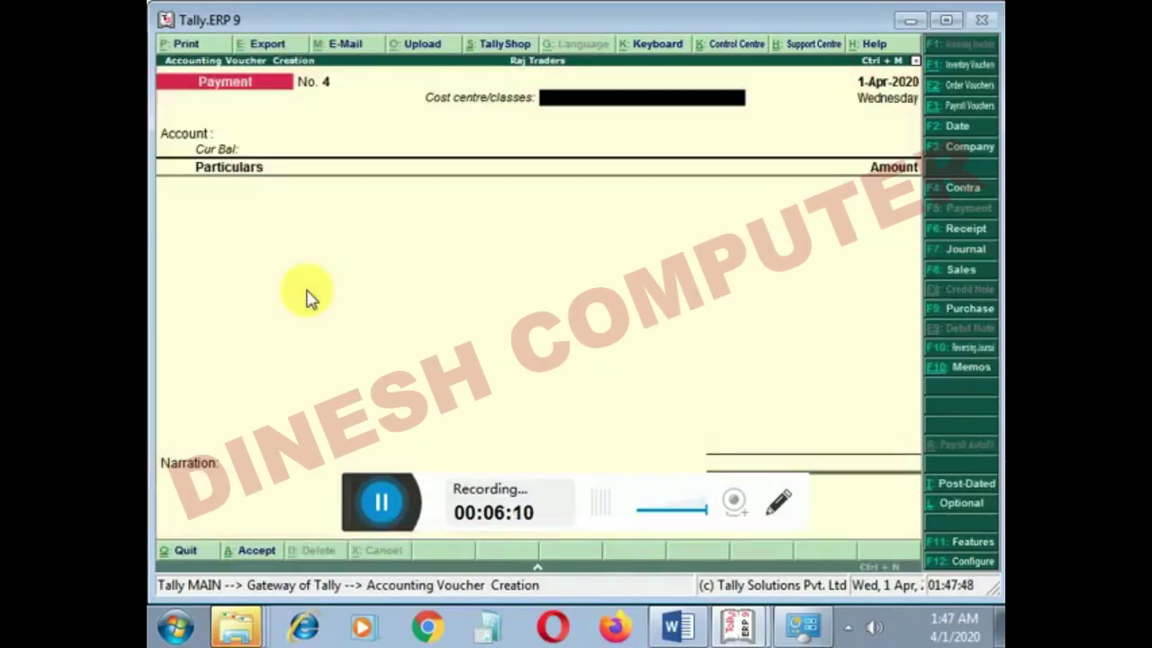
key("Return")
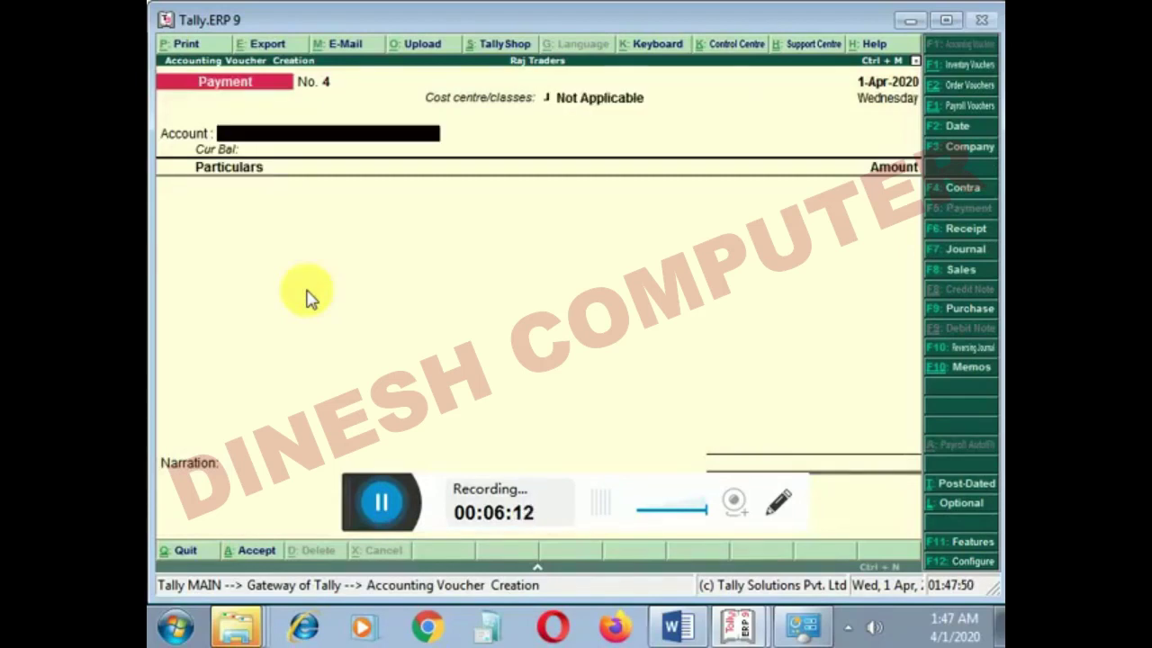
type("C")
key("Return")
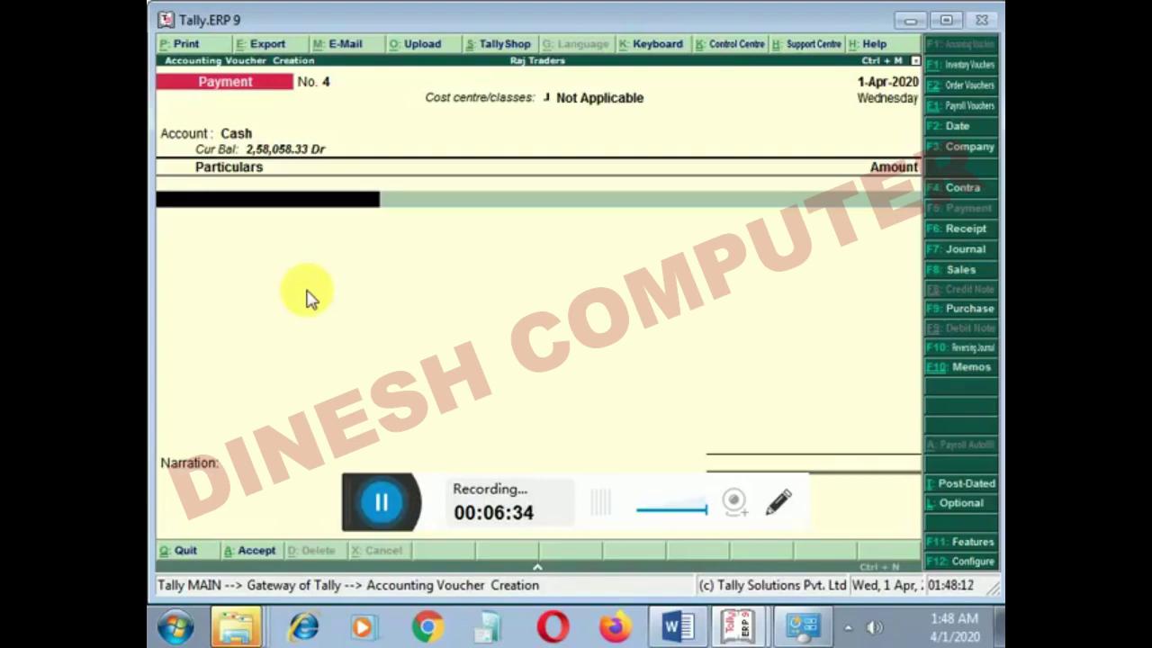
Step: Create a ledger named Machinary under Fixed Assets from within the voucher, keeping its other default settings
key("alt+c")
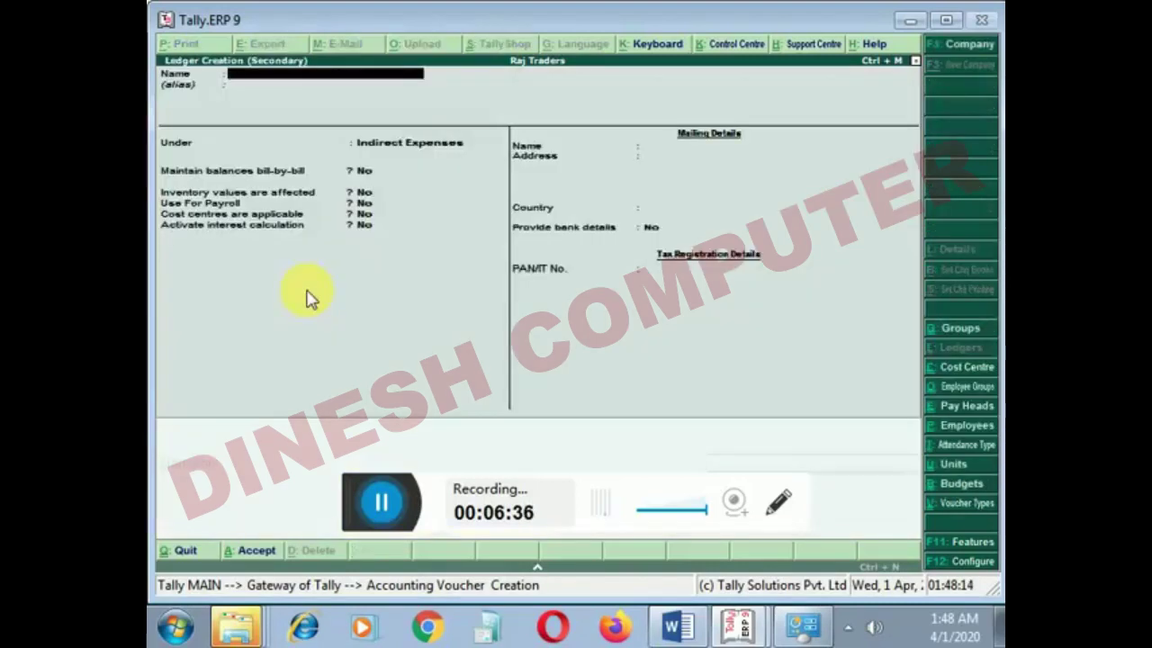
type("Machinar")
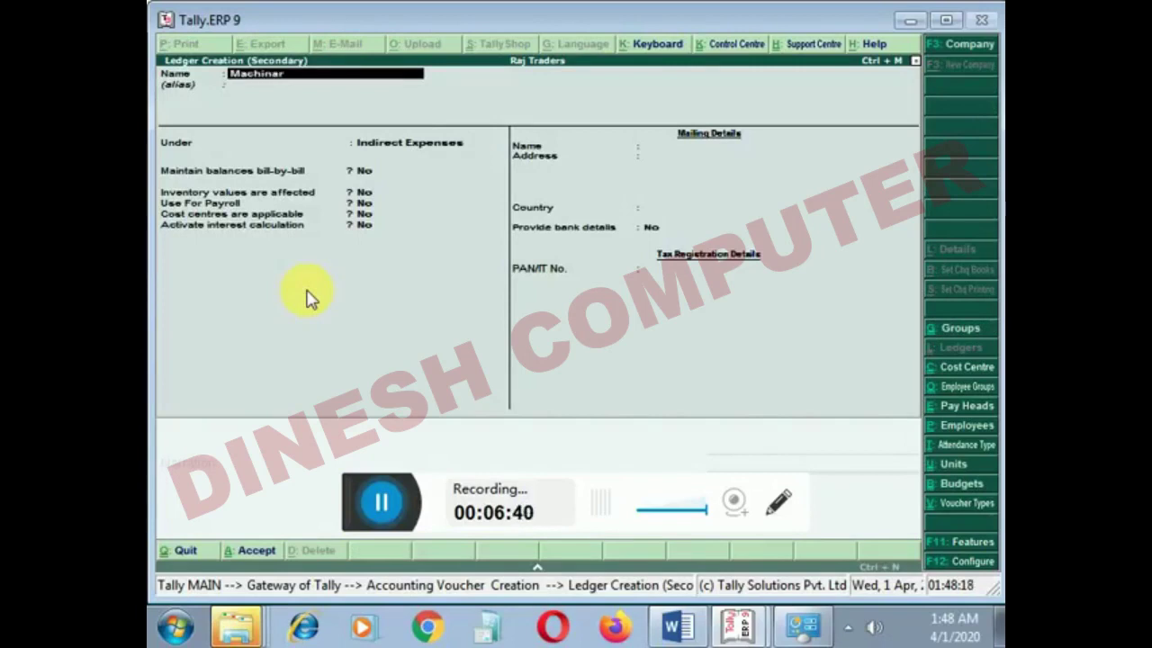
type("y")
key("Return")
type("Fixed Assets")
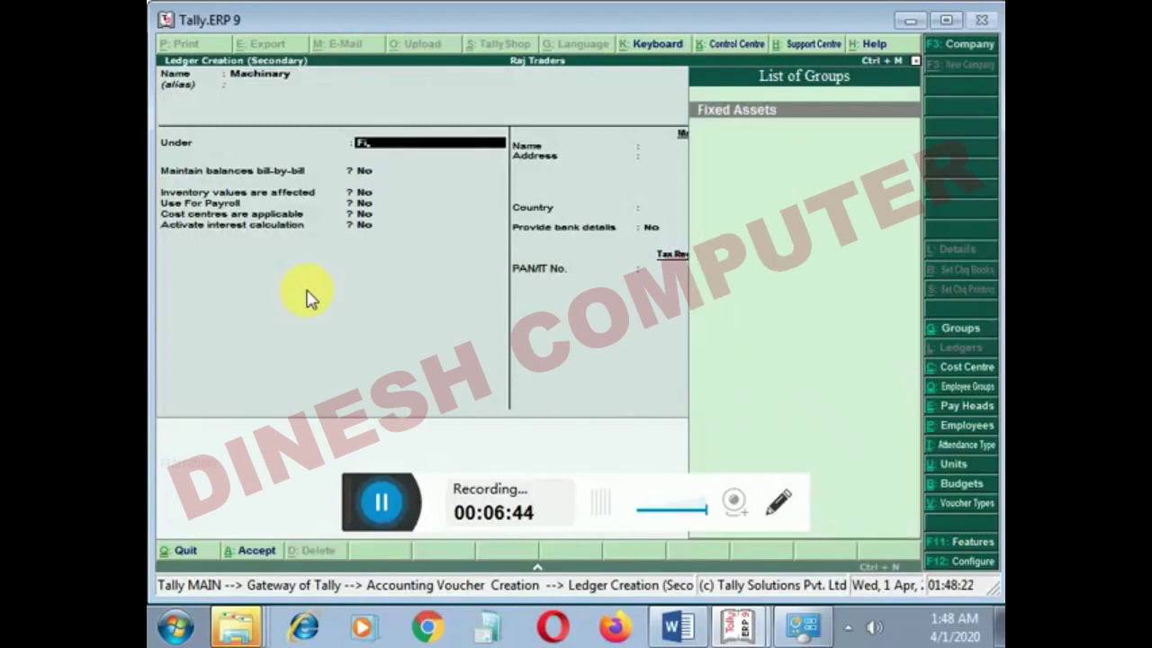
key("Return")
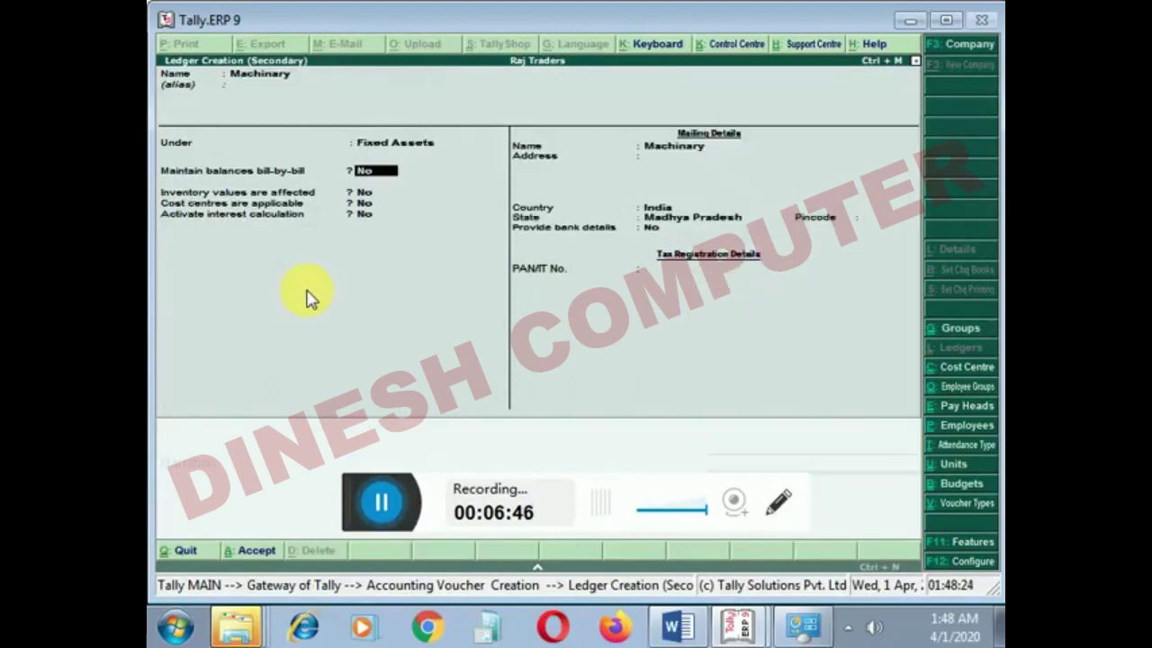
key("Return")
key("Return")
key("Return")
key("Return")
key("Return")
key("Return")
key("Return")
key("Return")
key("Return")
key("Return")
key("Return")
key("Return")
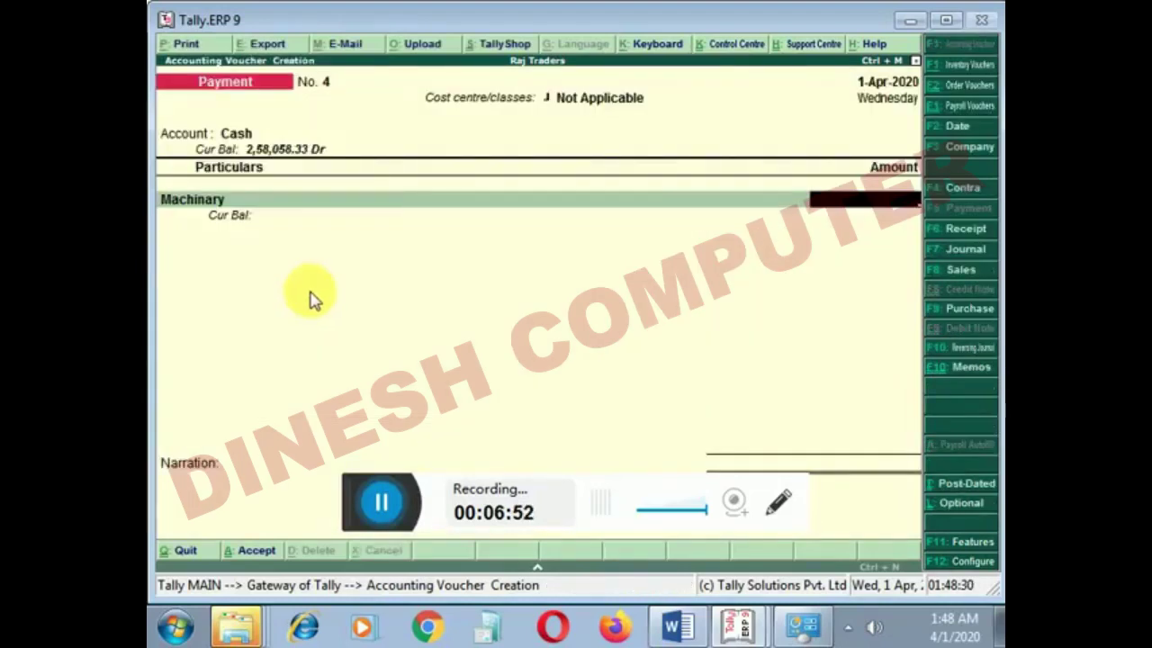
Step: Mark the payment voucher as Optional, enter 50000 for Machinary, and save it with a blank narration
left_click(963, 503)
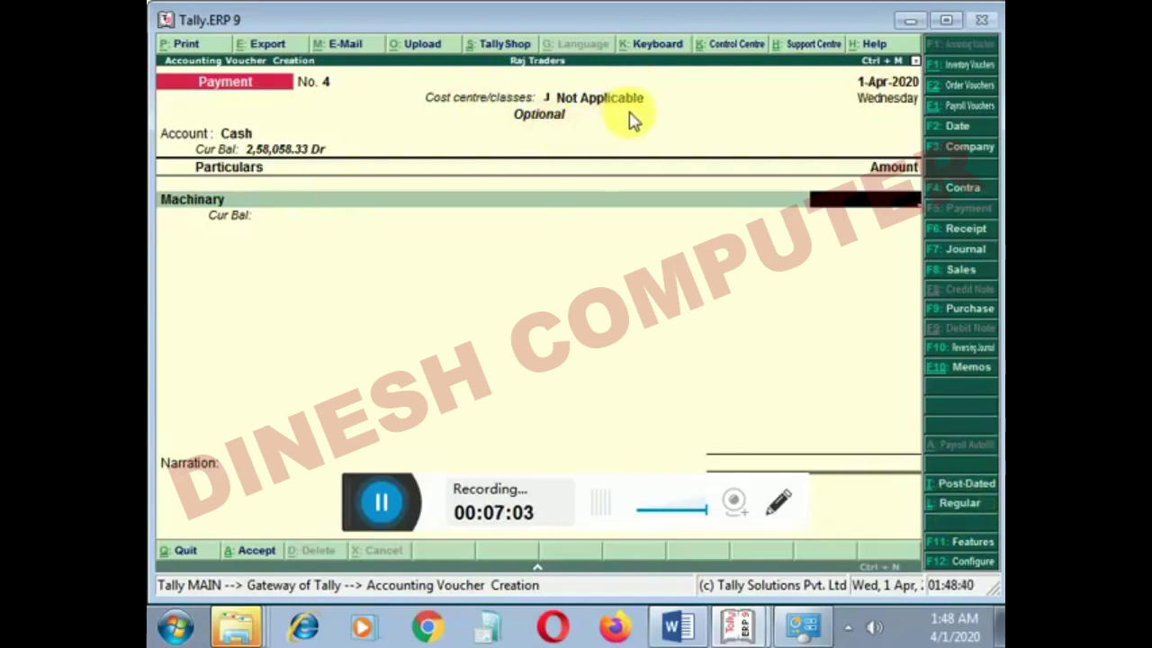
type("50000")
key("Return")
key("Return")
key("Return")
key("Return")
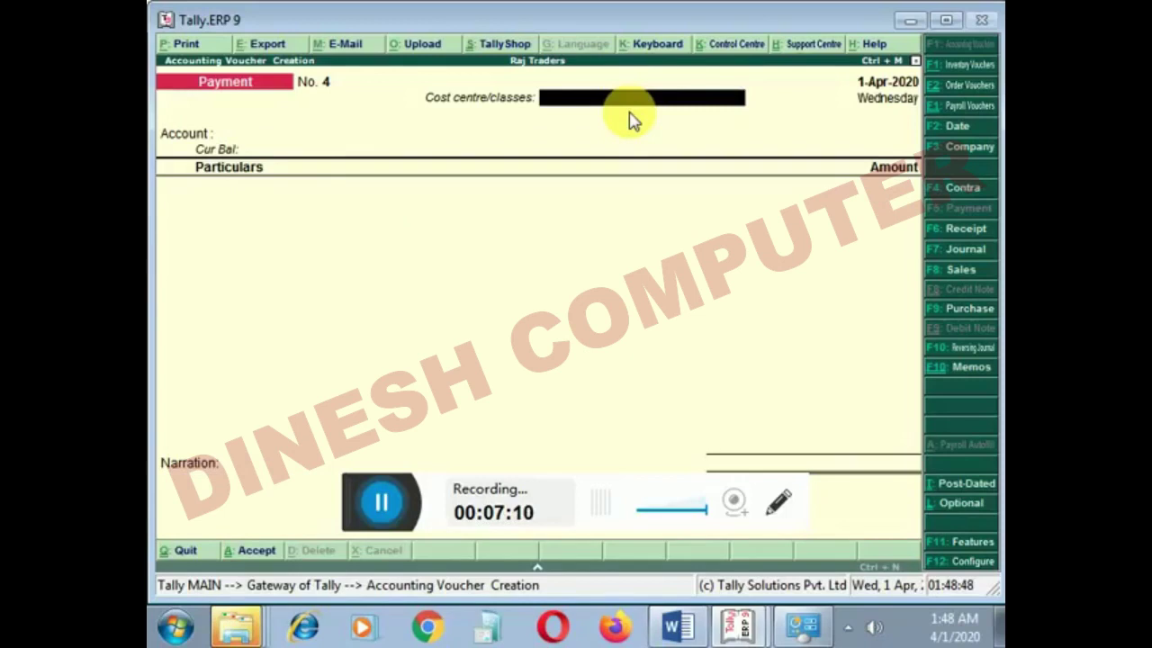
Step: Leave voucher entry and examine Current Assets and Fixed Assets on the balance sheet
key("Escape")
key("Down")
key("Down")
key("Down")
key("Down")
key("Down")
key("Return")
key("Right")
key("Down")
key("Return")
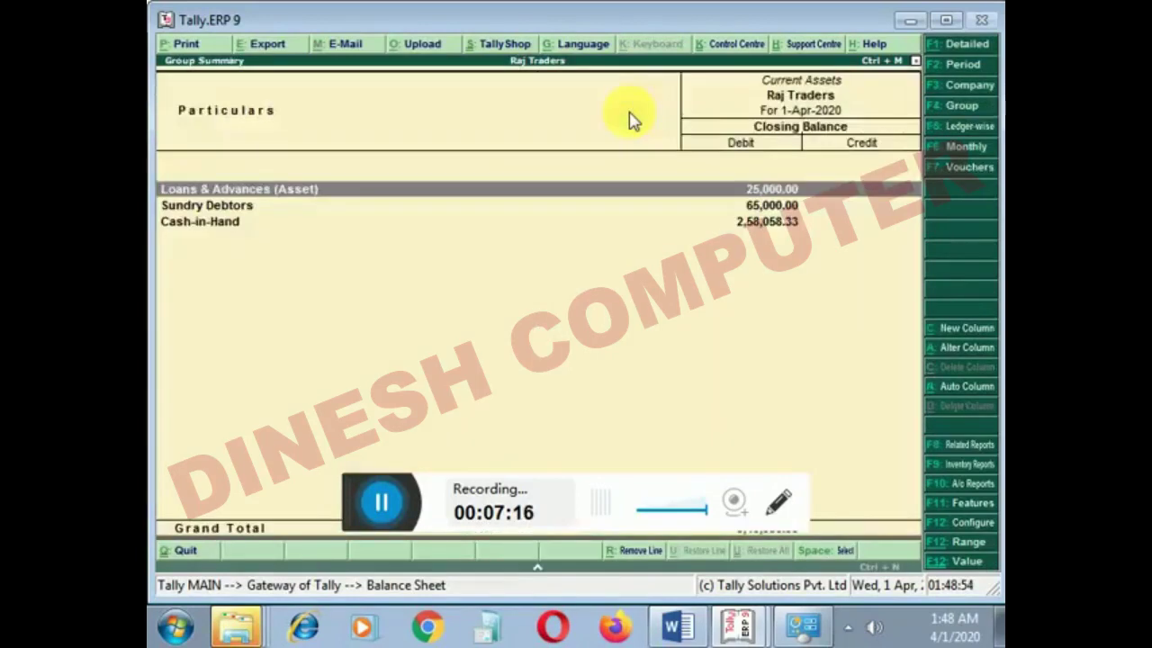
key("Escape")
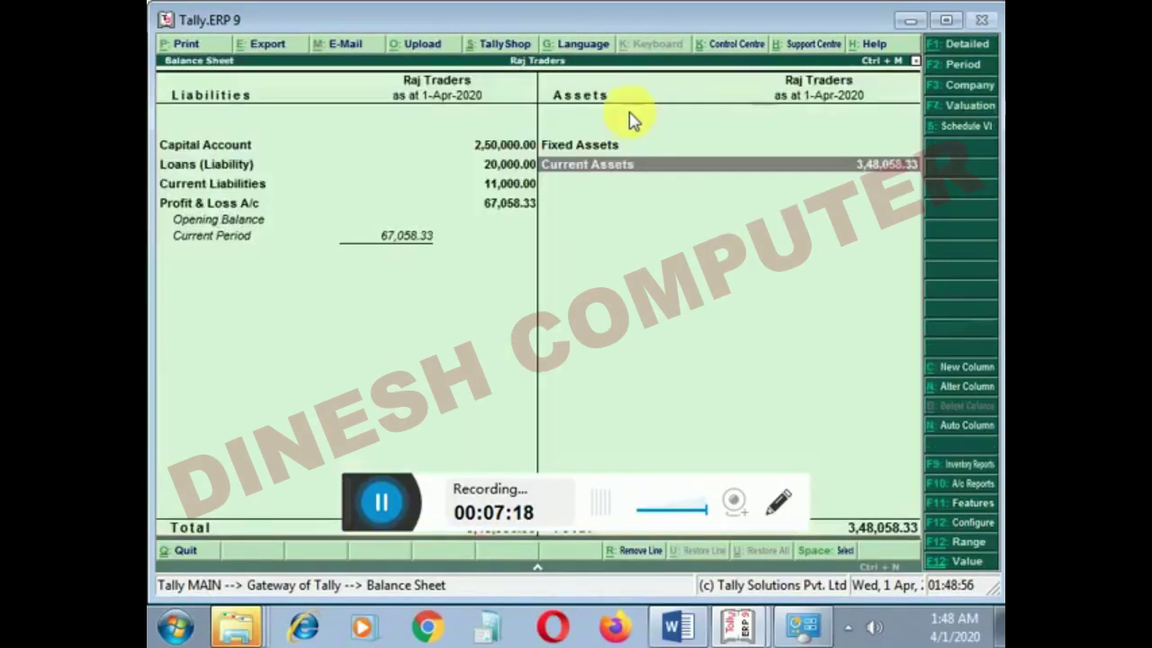
key("Up")
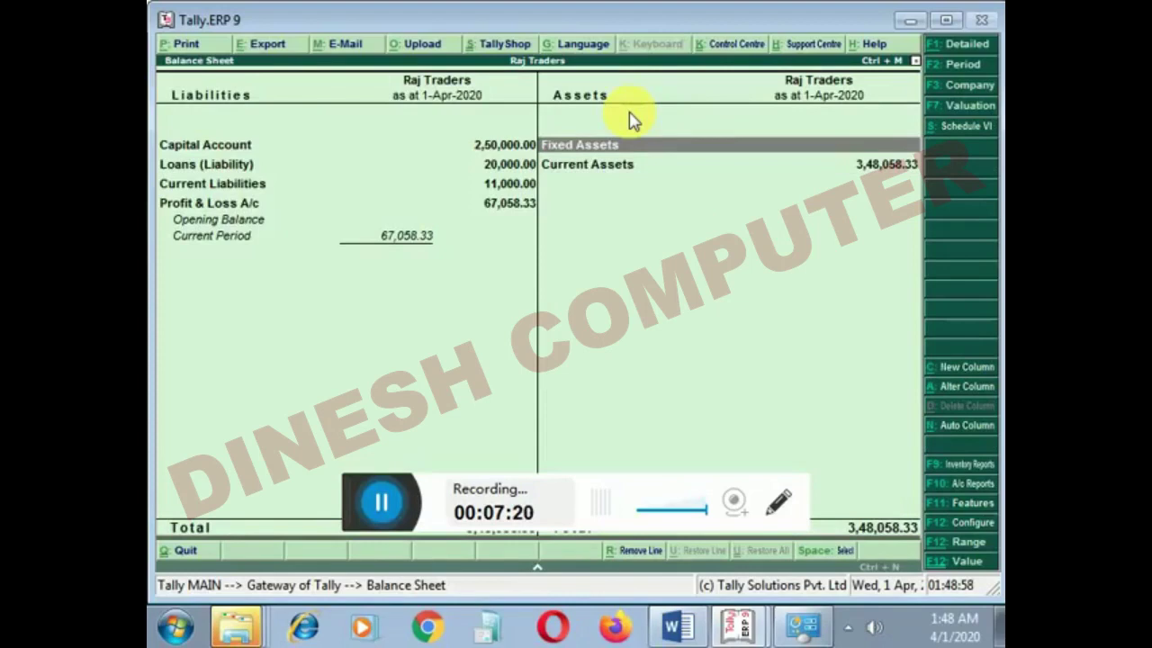
Step: Reopen the balance sheet, recheck Cash-in-Hand within Current Assets, and close the report
key("Escape")
key("Return")
key("Down")
key("Right")
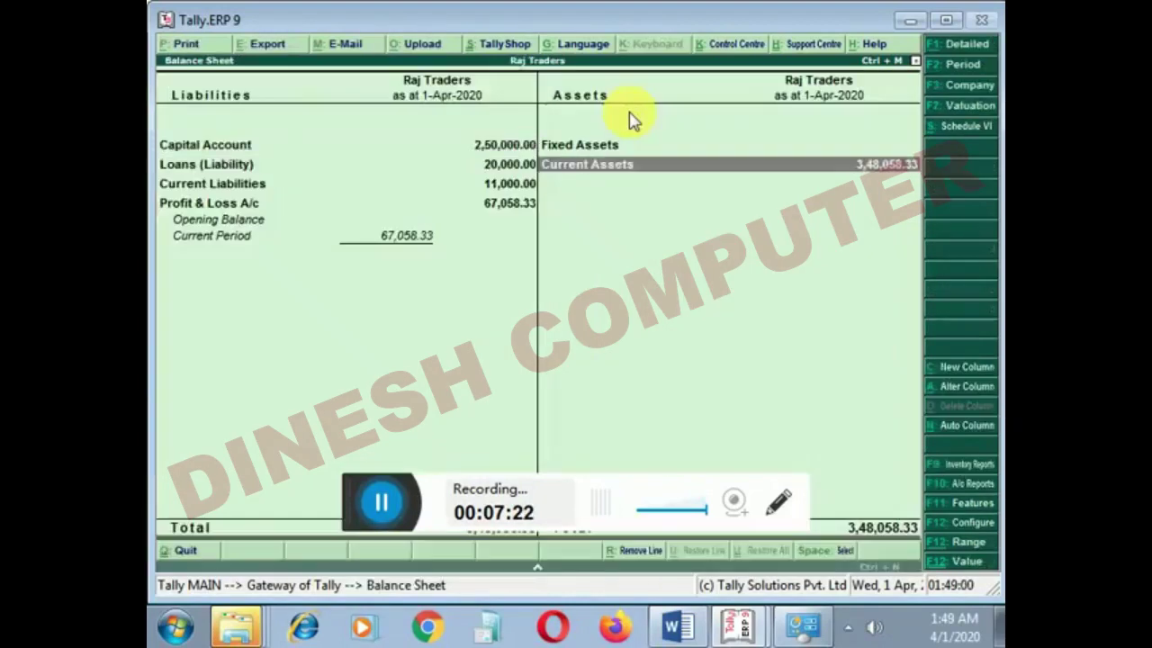
key("Return")
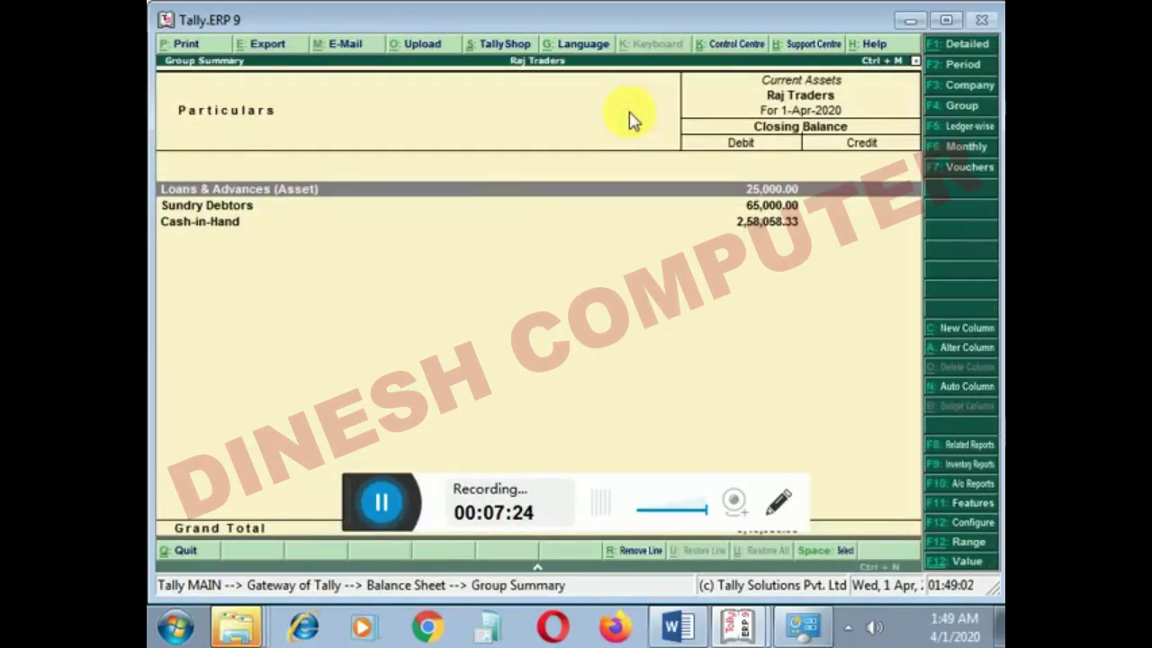
key("Down")
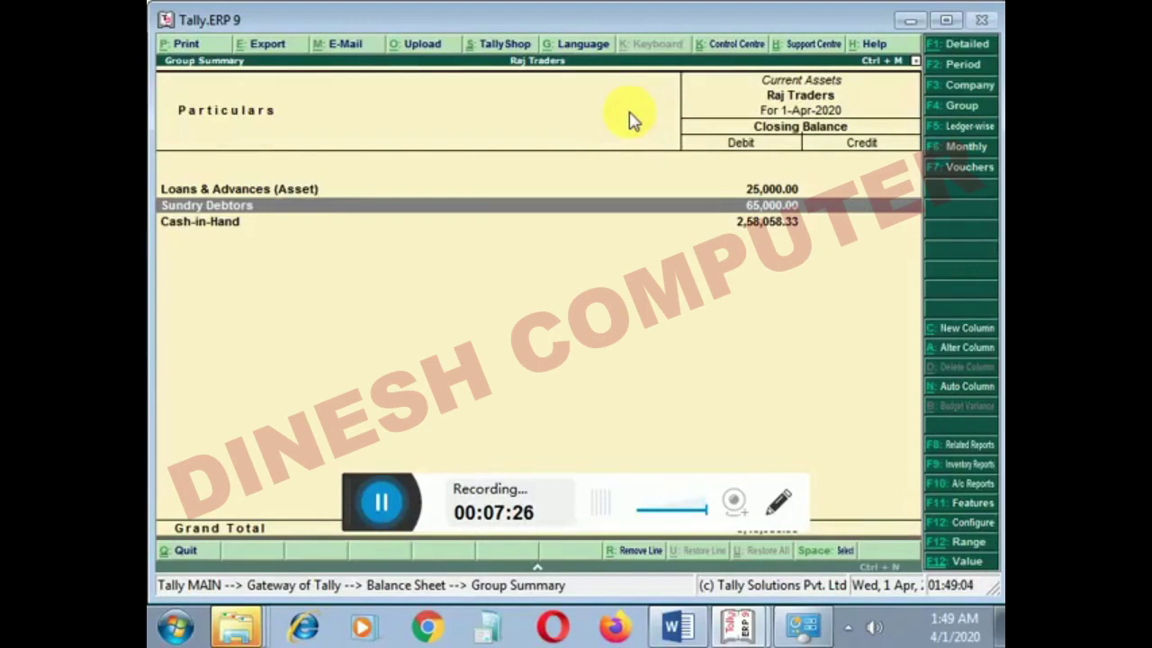
key("Down")
key("Escape")
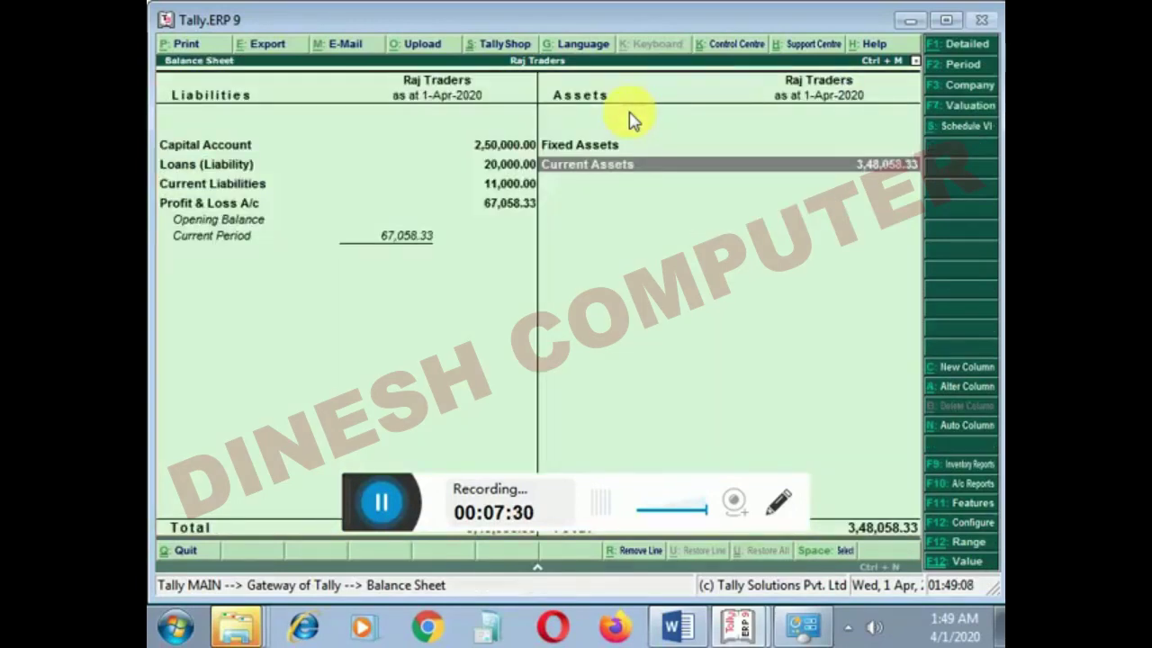
key("Escape")
Step: Display the list of all optional vouchers from the exception reports
key("Down")
key("Down")
key("Down")
key("Down")
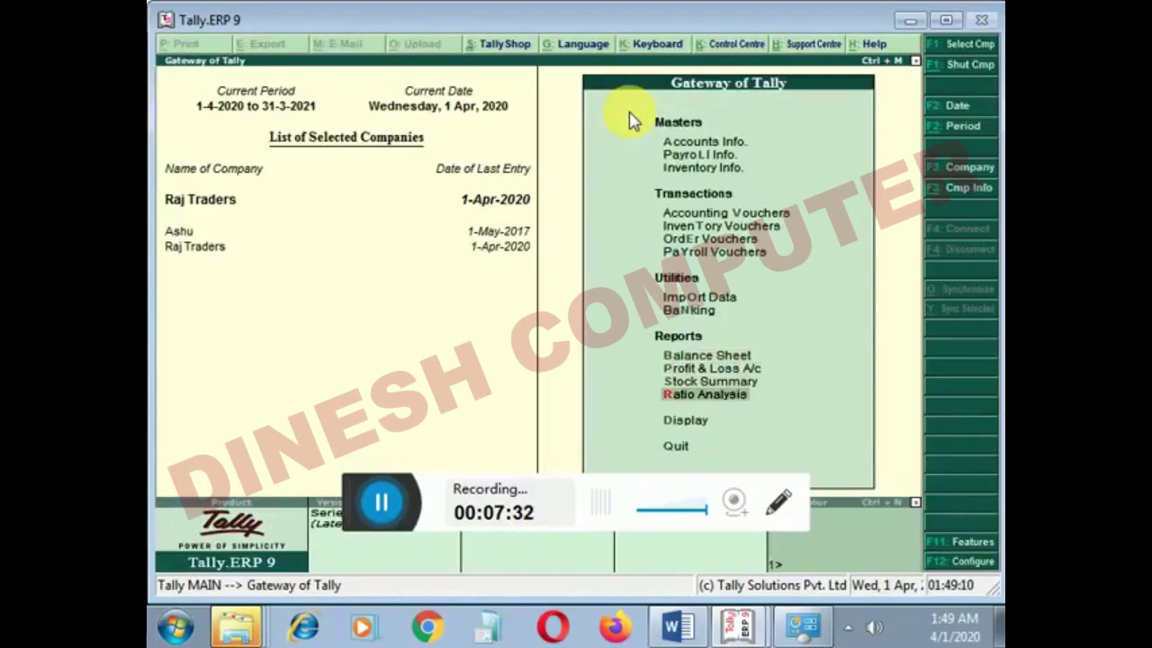
key("Return")
key("Down")
key("Down")
key("Down")
key("Up")
key("Up")
key("Down")
key("Down")
key("Down")
key("Up")
key("Up")
key("Down")
key("Down")
key("Down")
key("Down")
key("Down")
key("Down")
key("Down")
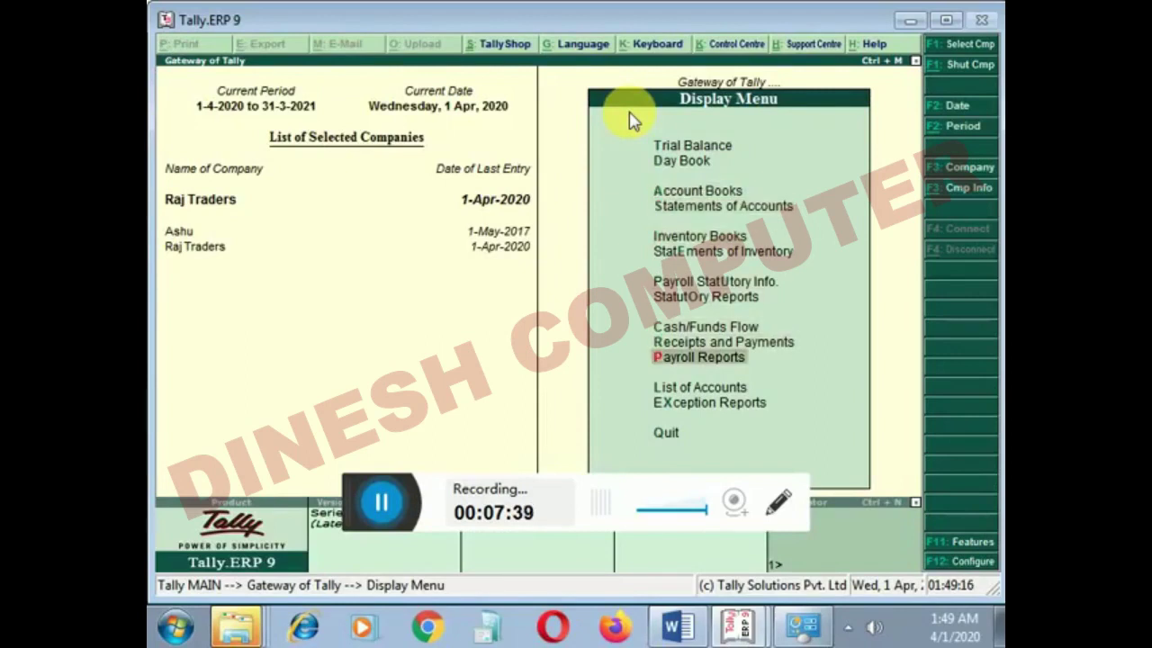
key("Down")
key("Down")
key("Return")
key("Down")
key("Down")
key("Down")
key("Down")
key("Down")
key("Down")
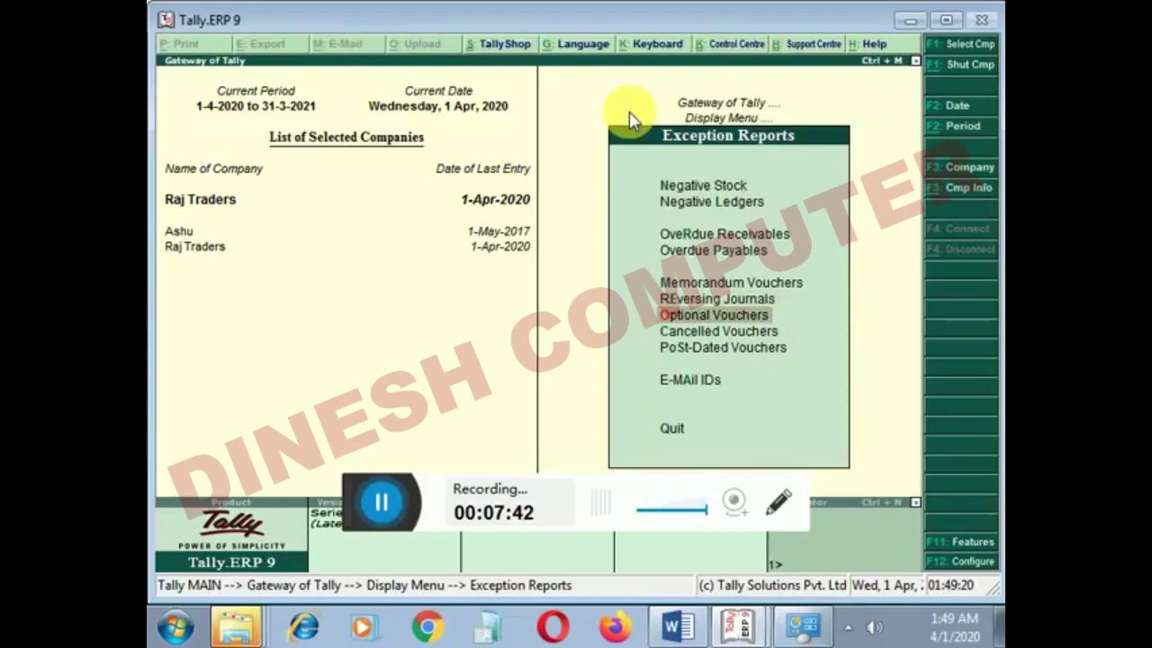
key("Return")
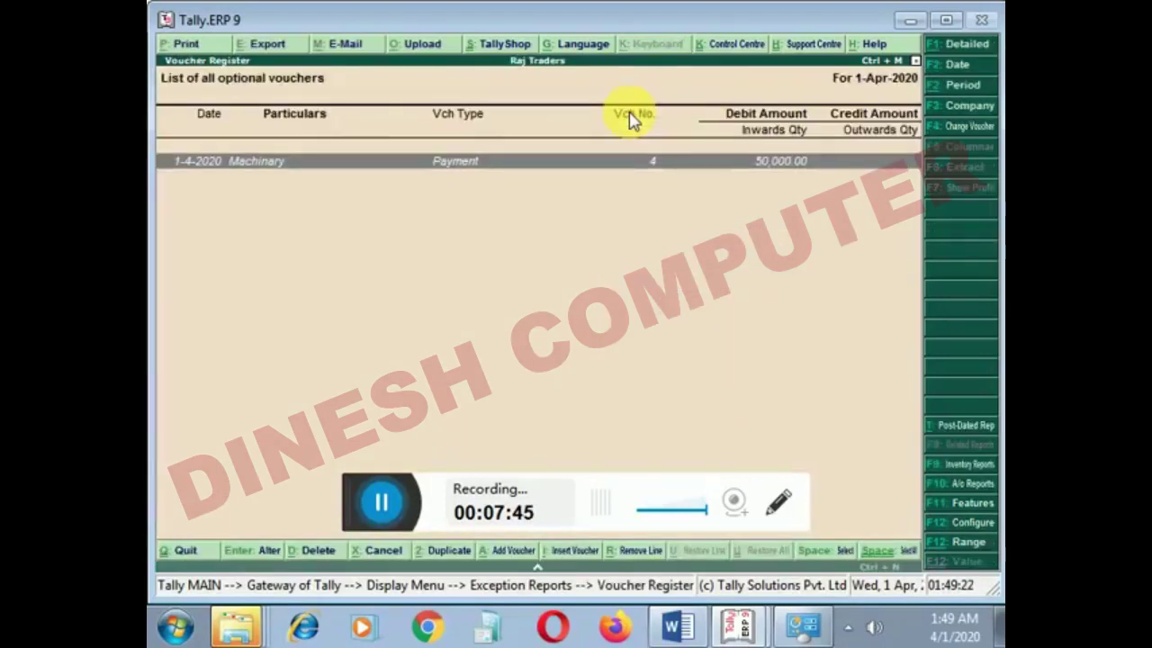
Step: Convert the optional Machinary payment voucher of 50,000 to a regular voucher and save it
key("Return")
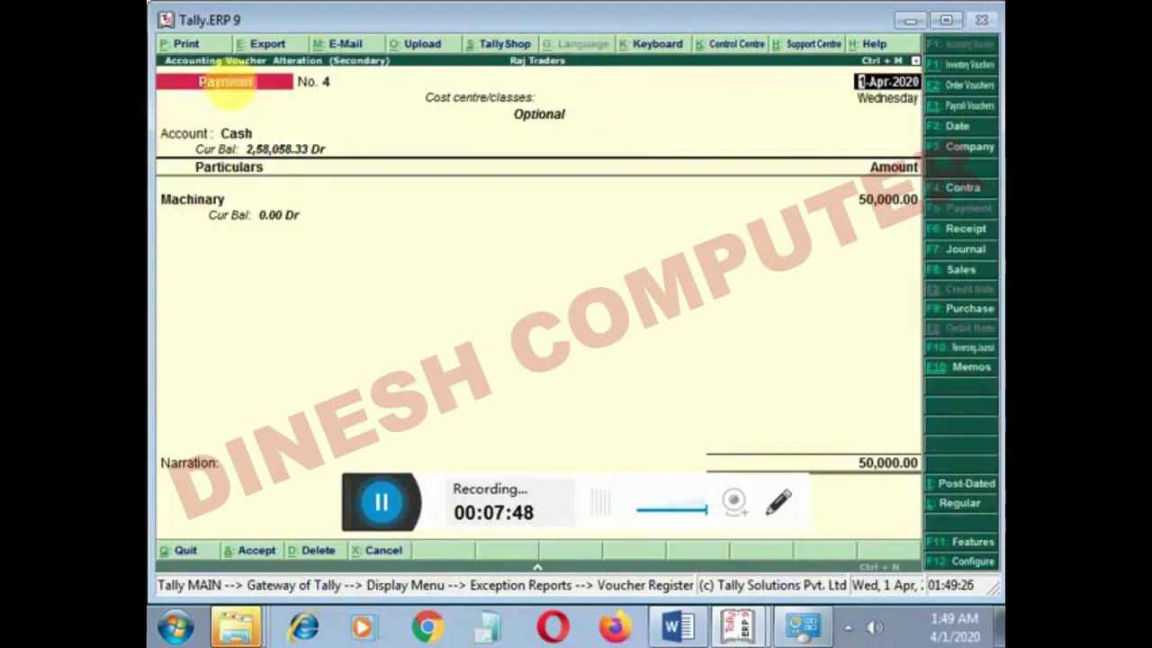
key("F2")
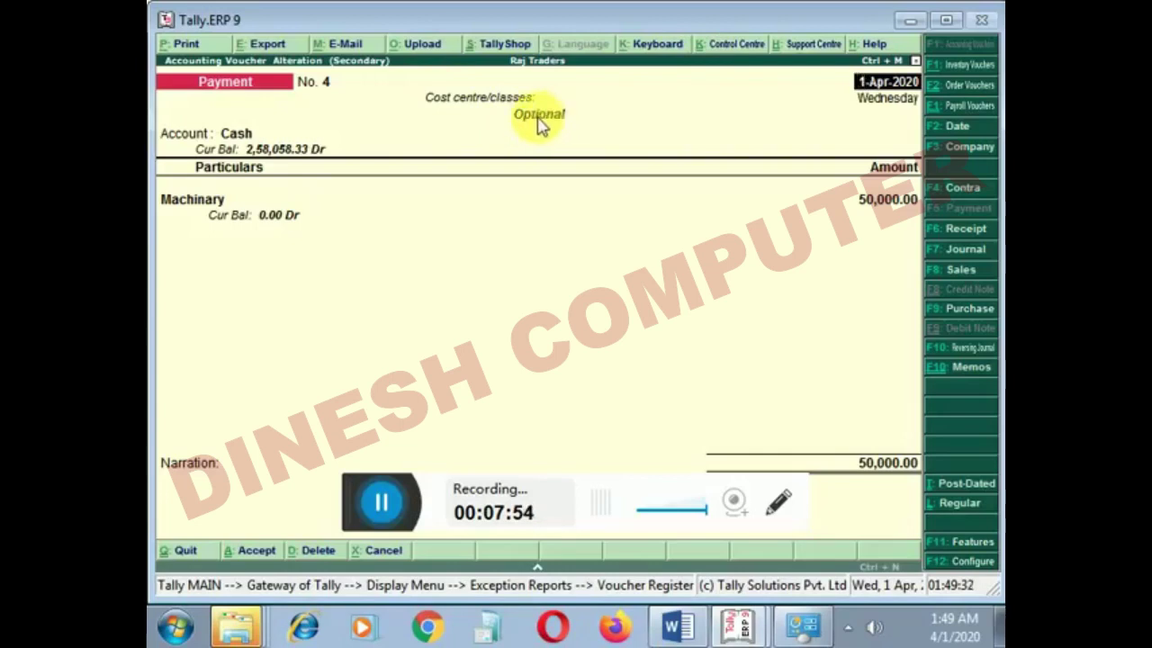
left_click(964, 507)
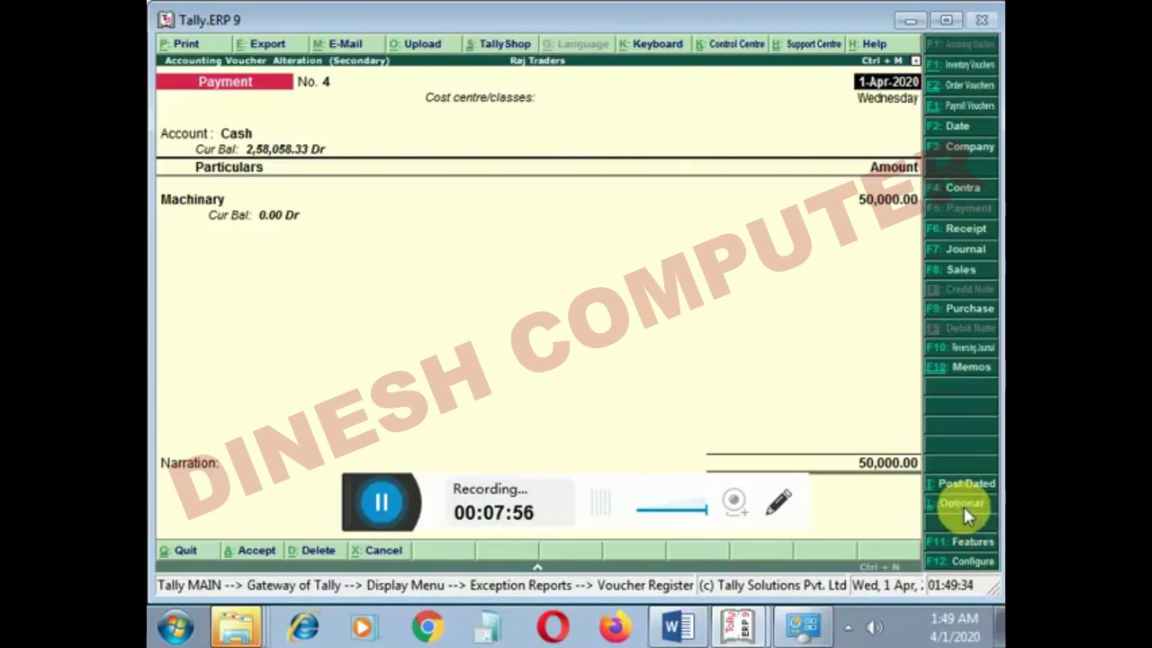
key("Return")
key("Return")
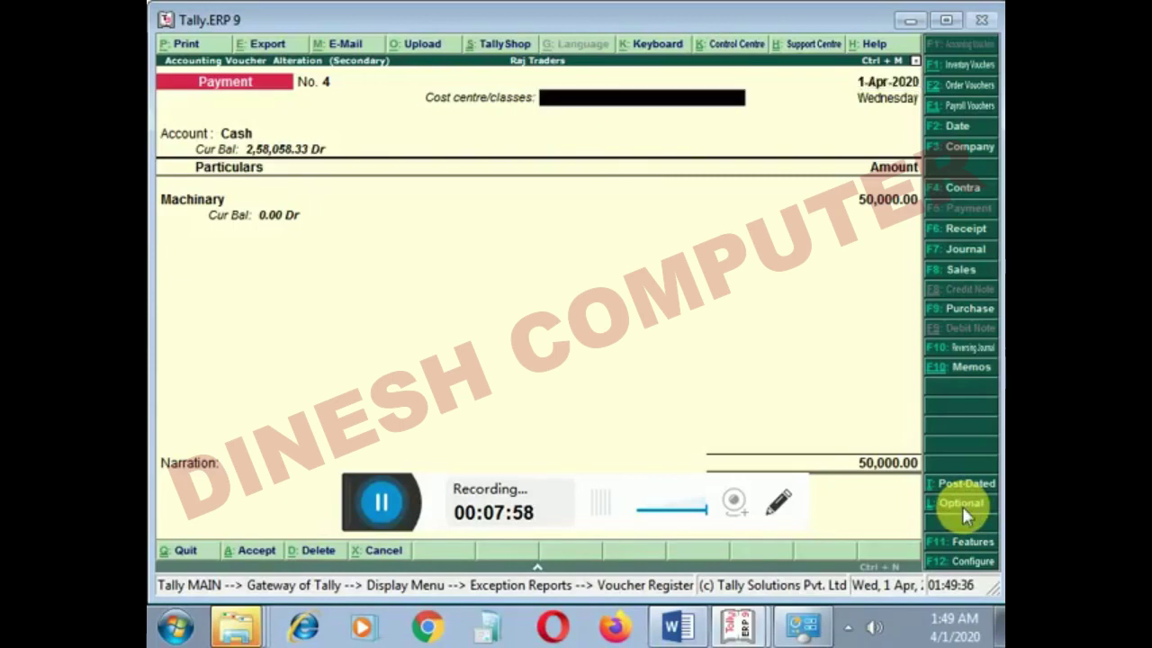
key("Return")
key("Return")
key("Return")
key("Return")
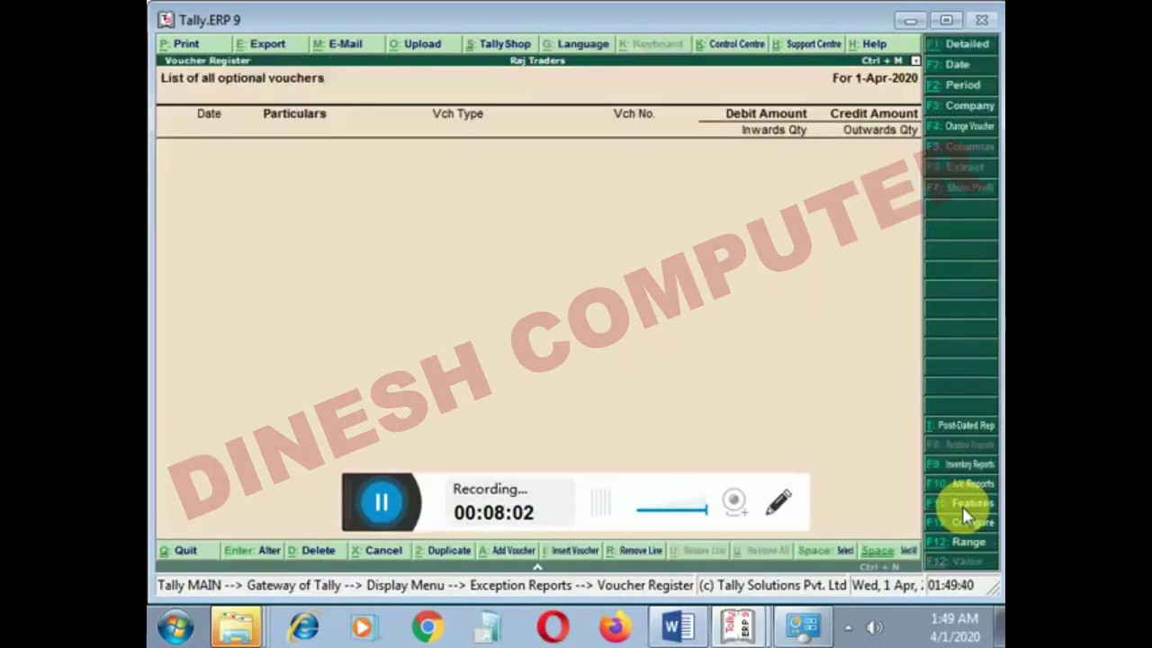
Step: Leave the optional voucher list and open the balance sheet at Fixed Assets
key("Escape")
key("Escape")
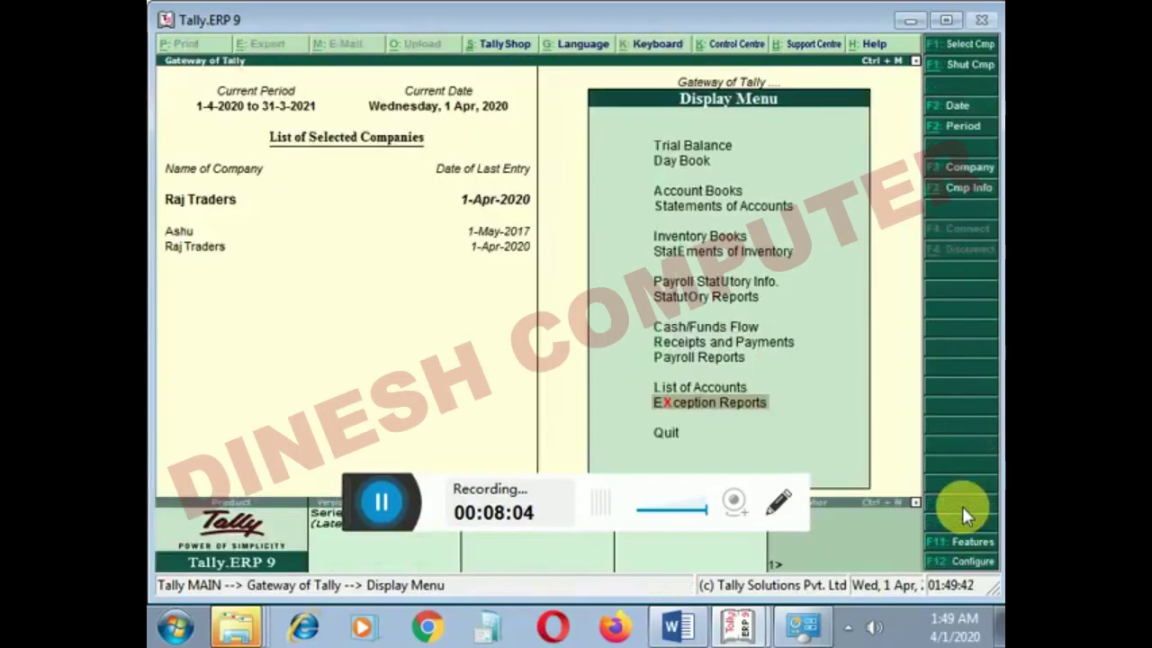
key("Escape")
key("Up")
key("Up")
key("Up")
key("Up")
key("Return")
key("Right")
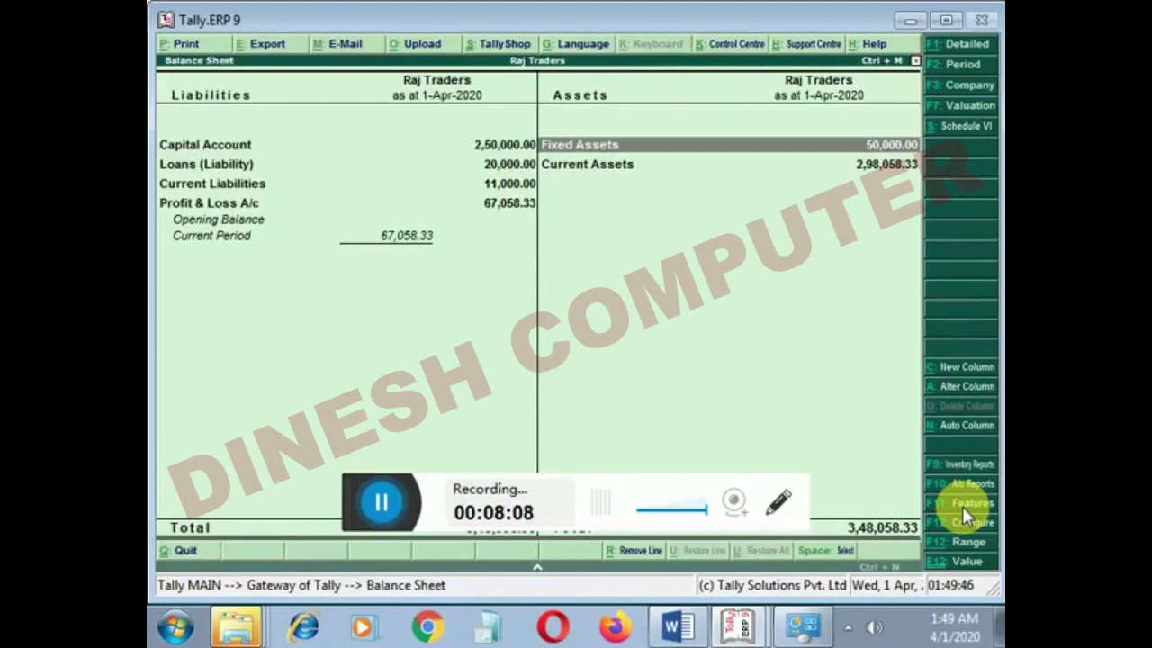
Step: Drill down from Fixed Assets to the April vouchers of the Machinary ledger, and close the balance sheet
key("Return")
key("Return")
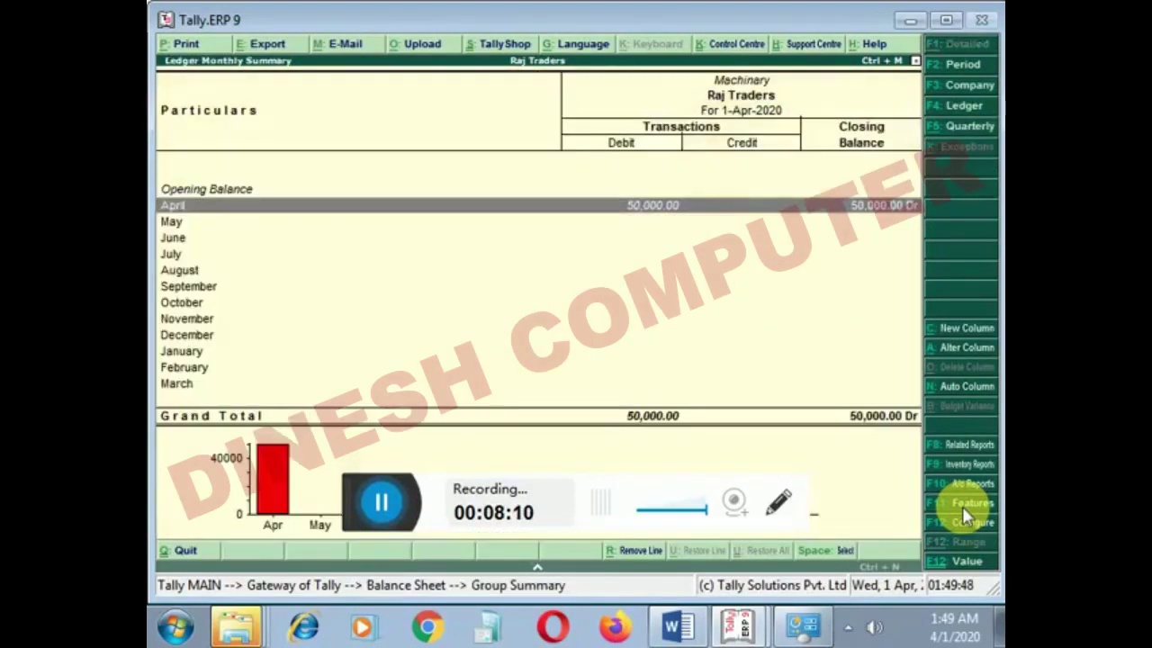
key("Return")
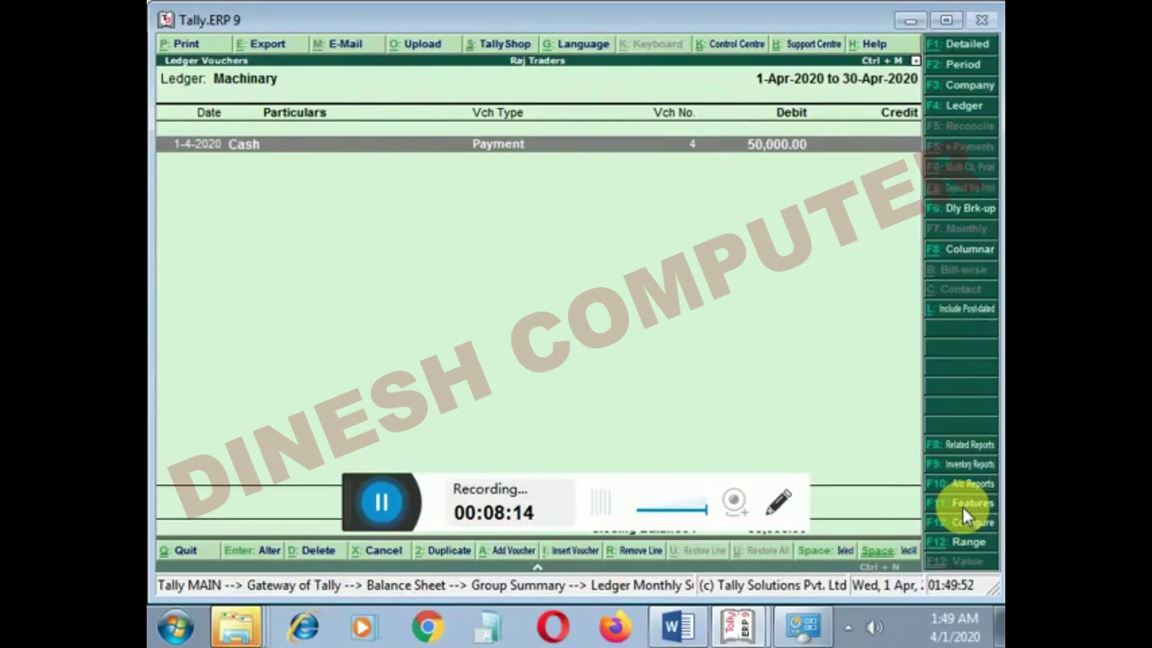
key("Escape")
key("Escape")
key("Escape")
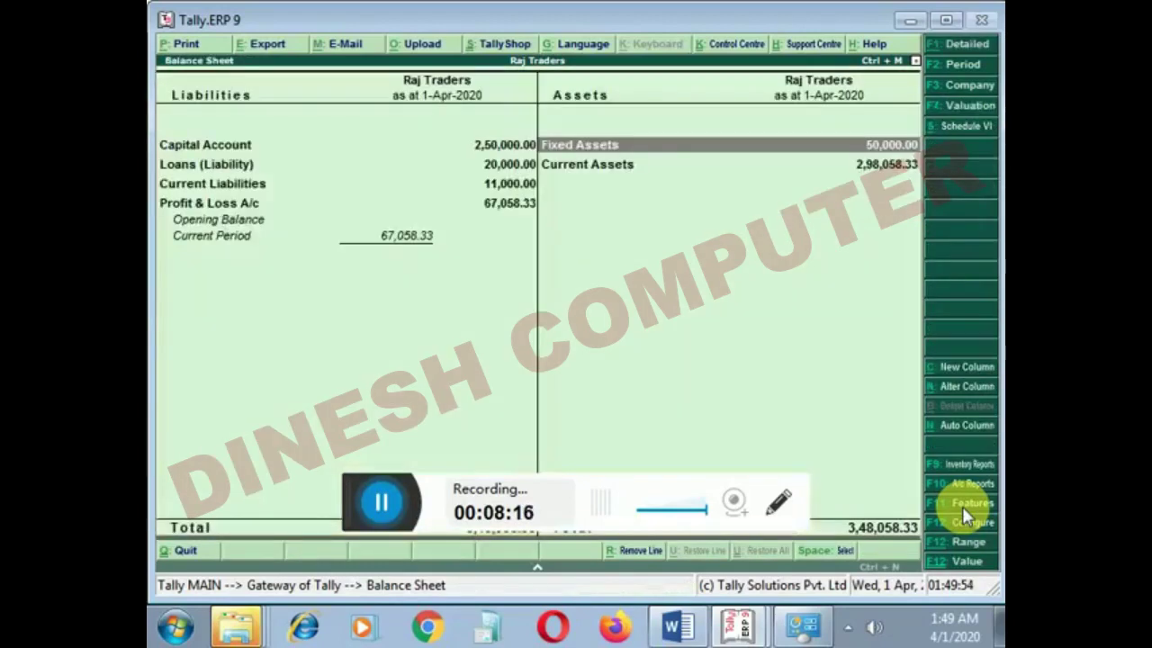
key("Escape")
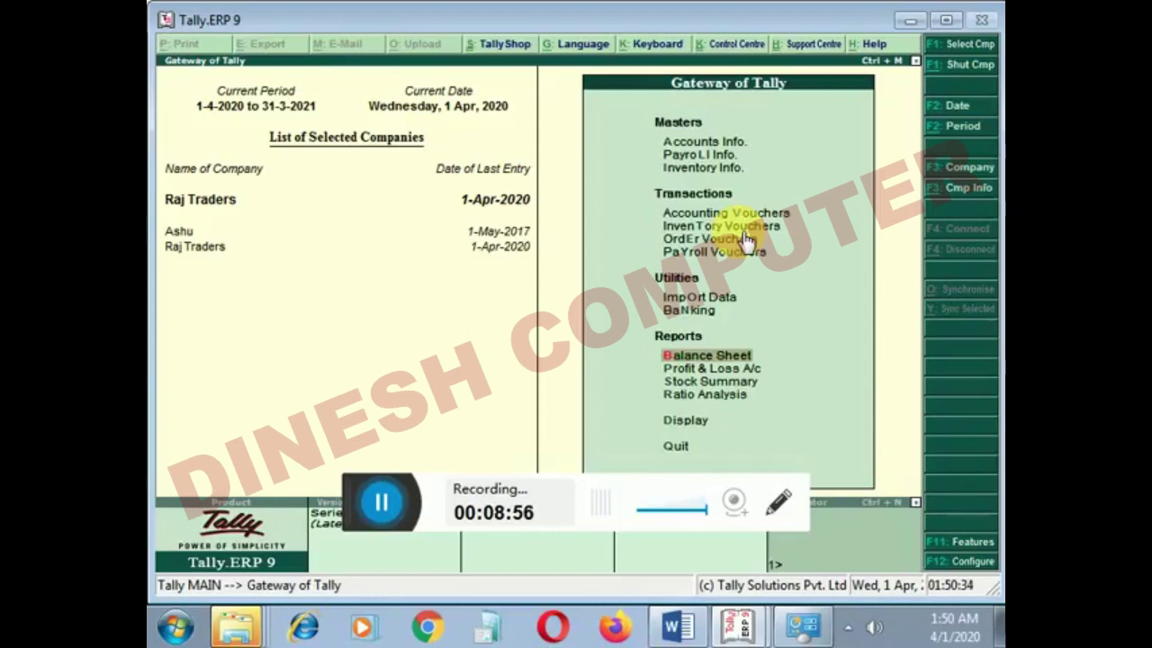
Step: Start a new payment voucher with Cash as the account
key("Up")
key("Up")
key("Up")
key("Up")
key("Up")
key("Up")
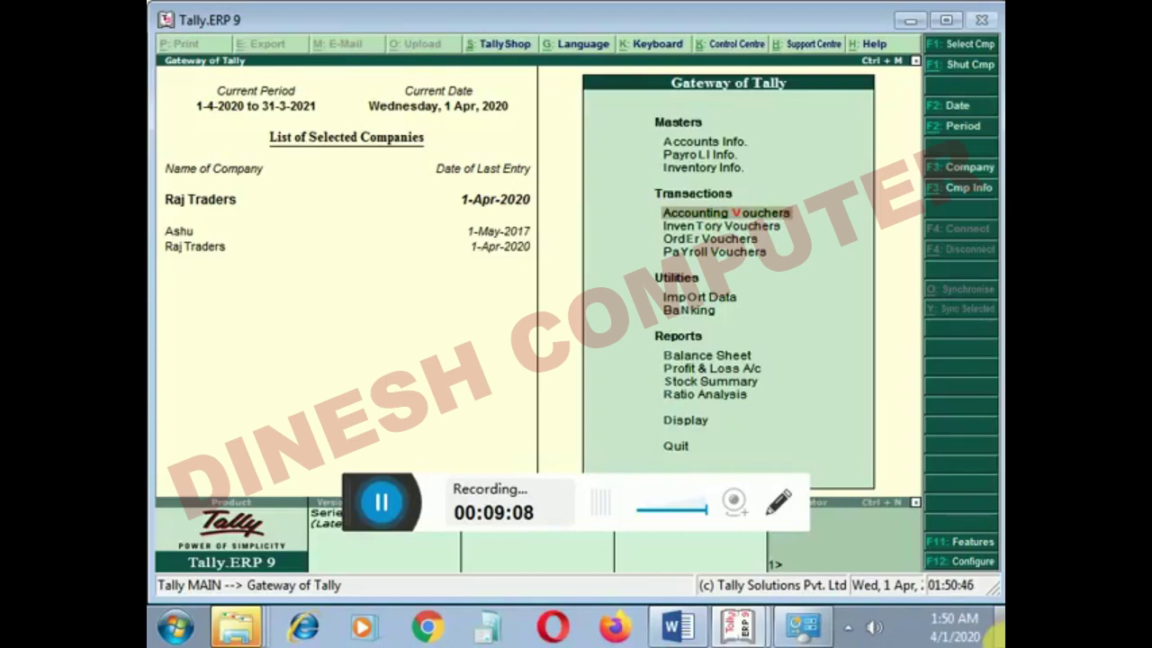
key("Return")
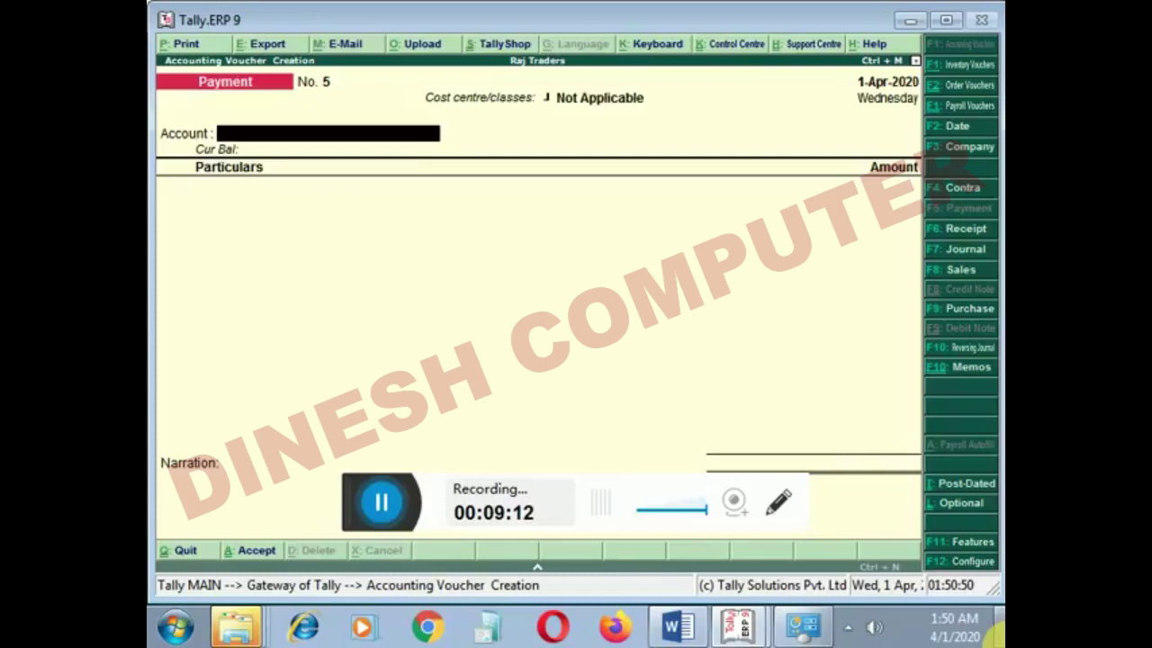
type("c")
key("Return")
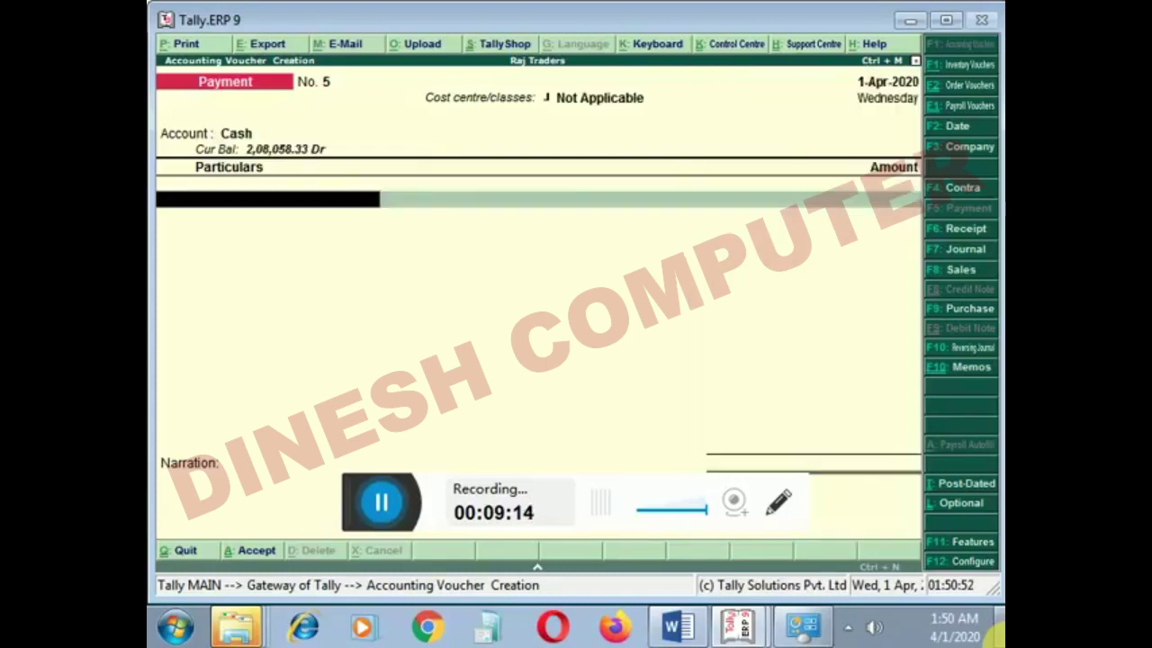
Step: Create a Land ledger under Fixed Assets from the voucher's particulars and enter an amount of 40000 for it
key("alt+c")
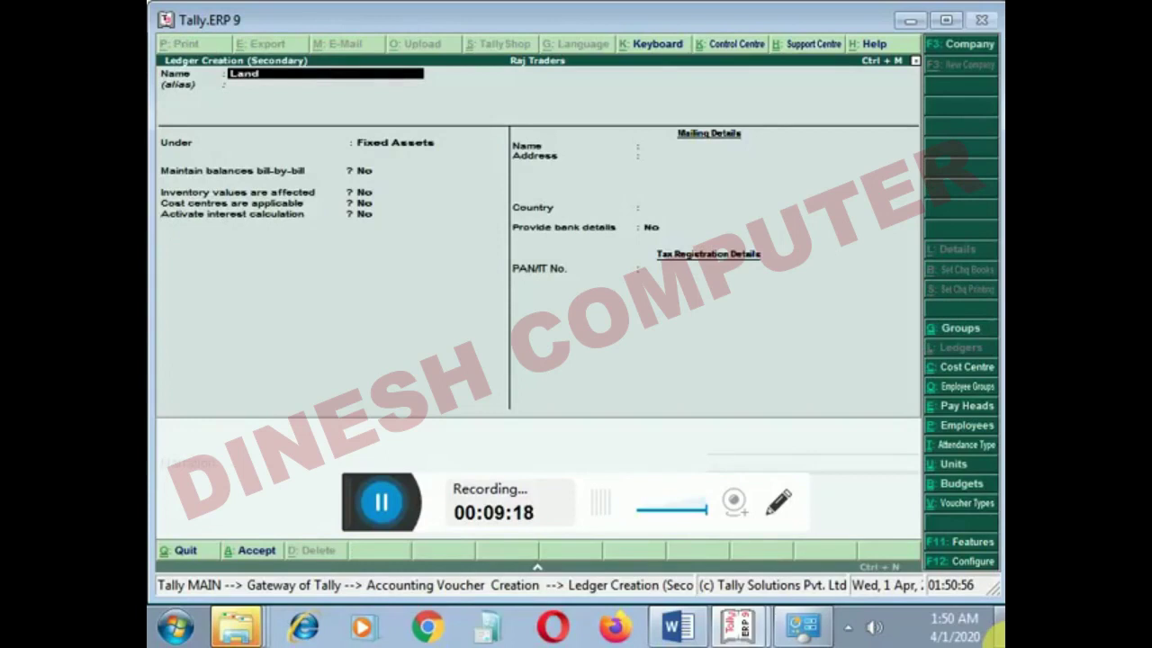
key("Return")
key("Return")
key("Return")
key("Return")
key("Return")
key("Return")
key("Return")
key("Return")
key("Return")
key("Return")
key("Return")
key("Return")
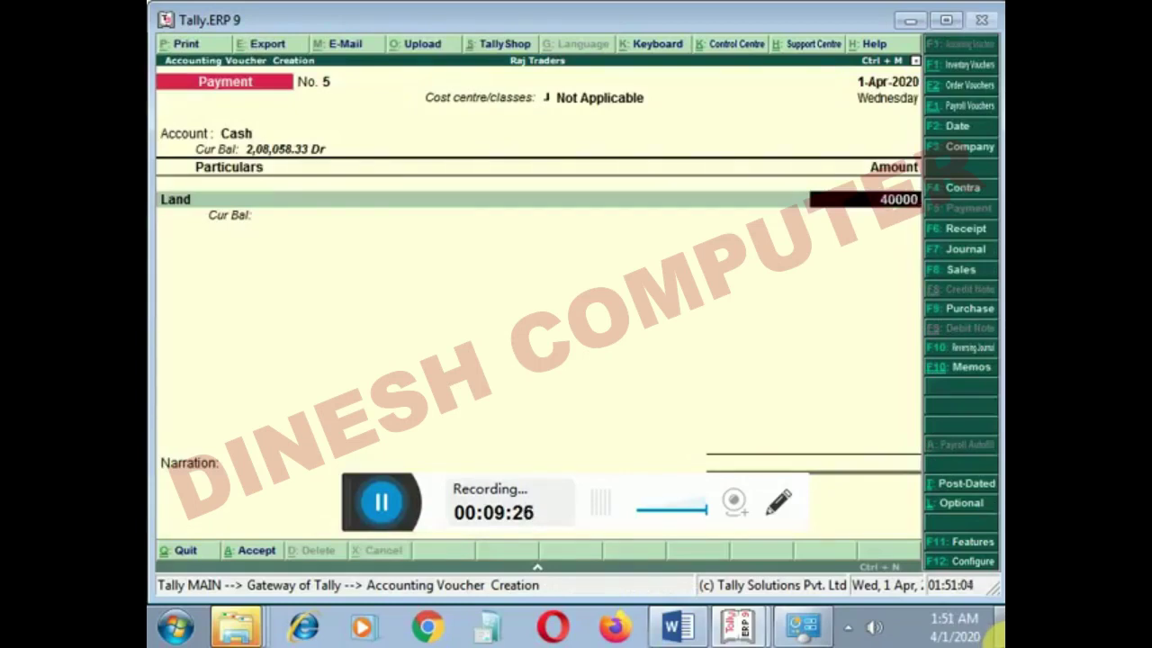
Step: Mark the Land payment voucher as Post-Dated and save it with a blank narration
left_click(978, 489)
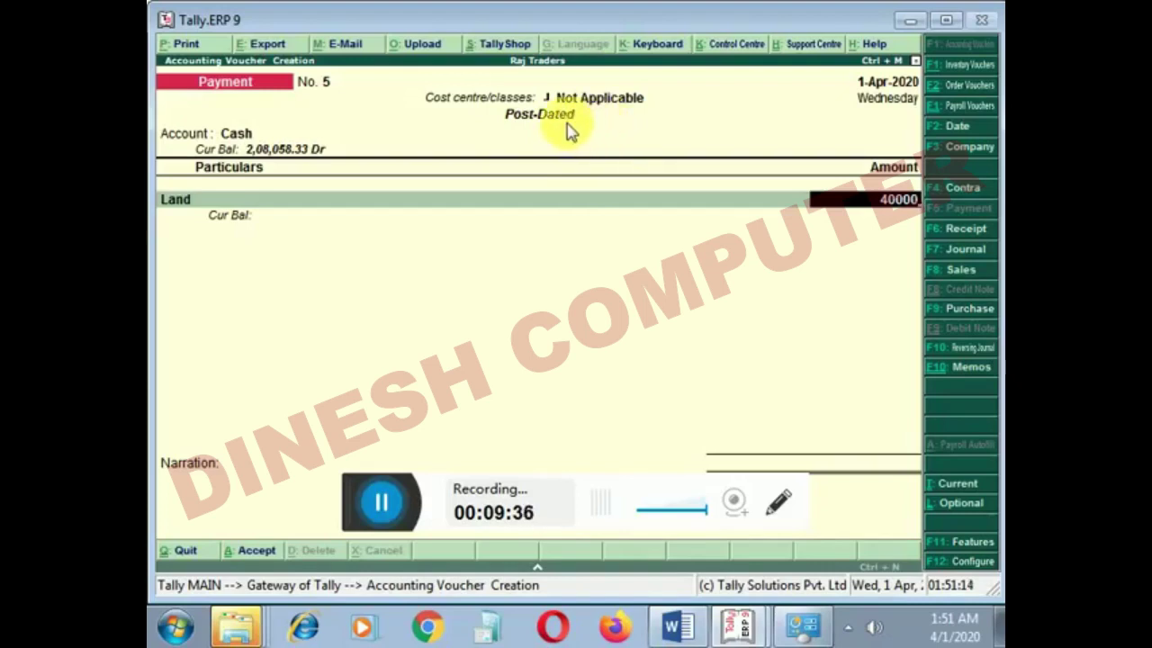
key("Return")
key("Return")
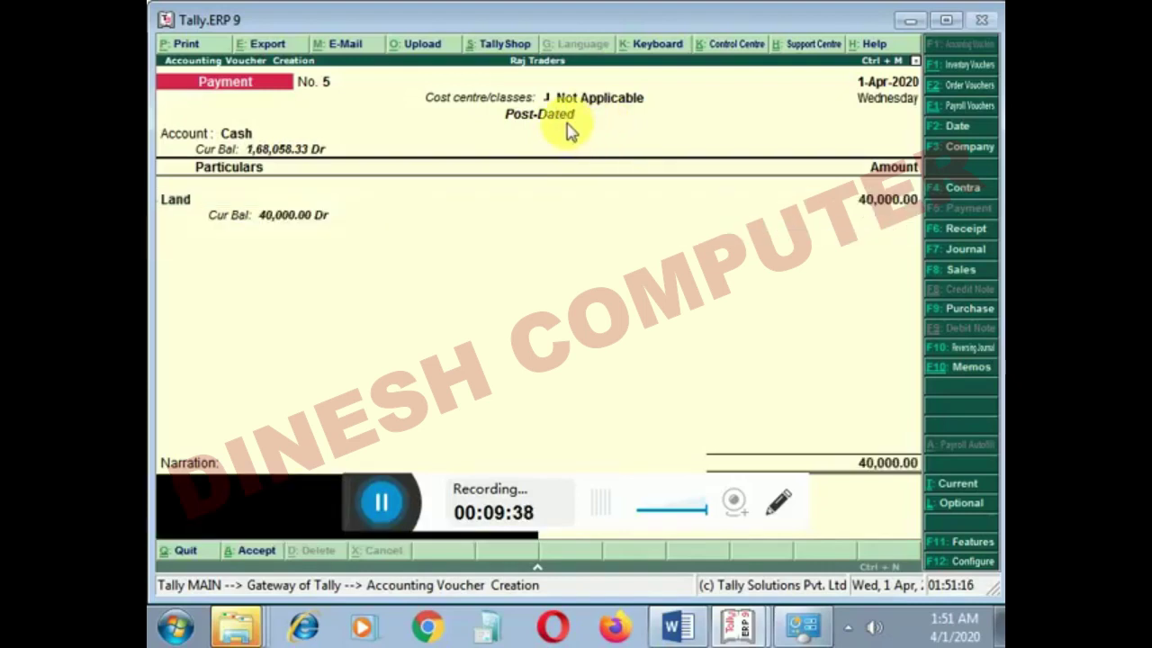
key("Return")
key("Return")
Step: Leave voucher entry and open the balance sheet to check Fixed Assets against Current Assets
key("Escape")
key("Down")
key("Down")
key("Down")
key("Down")
key("Down")
key("Down")
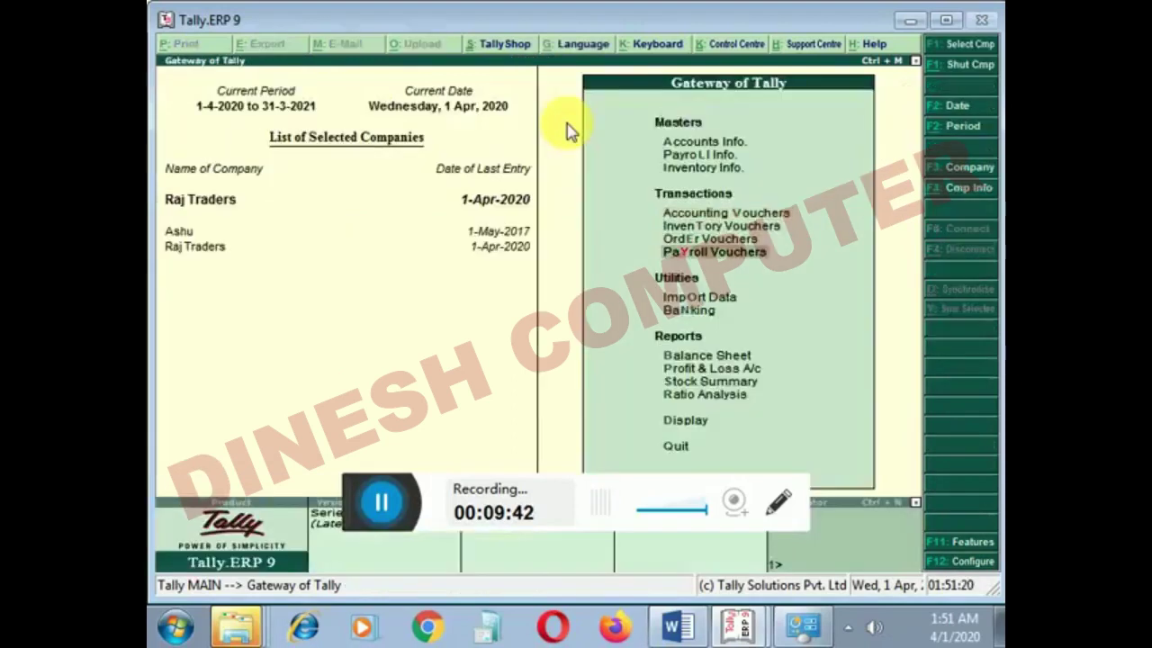
key("Return")
key("Right")
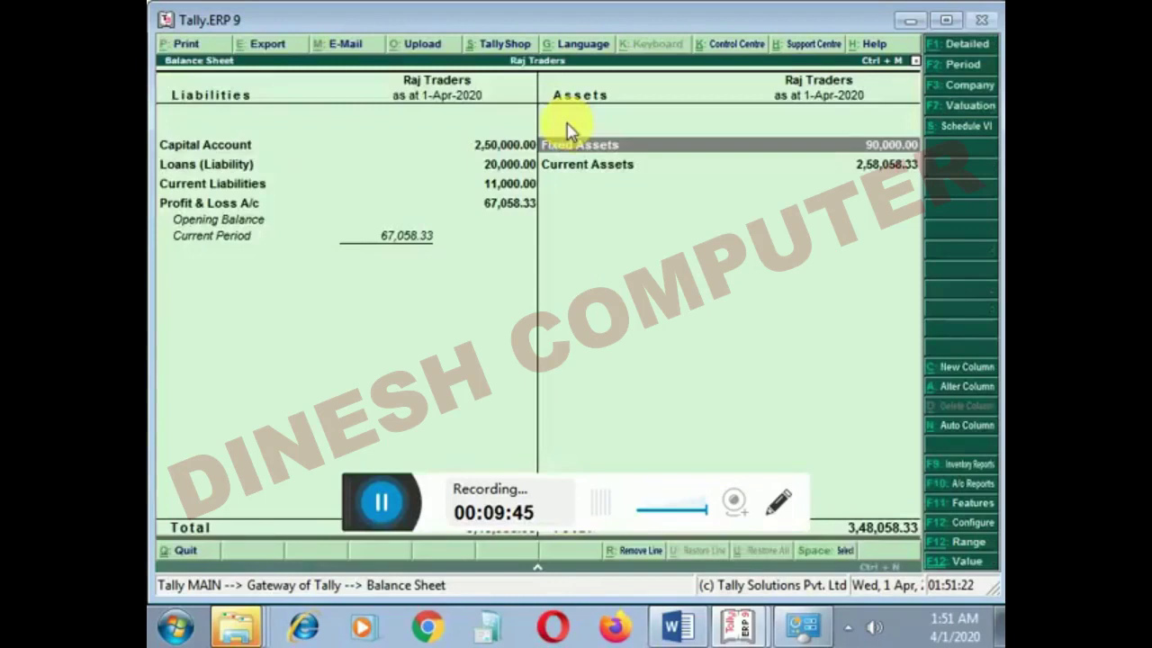
Step: Drill down through Fixed Assets and the Land ledger to its payment voucher, then close the balance sheet
key("Return")
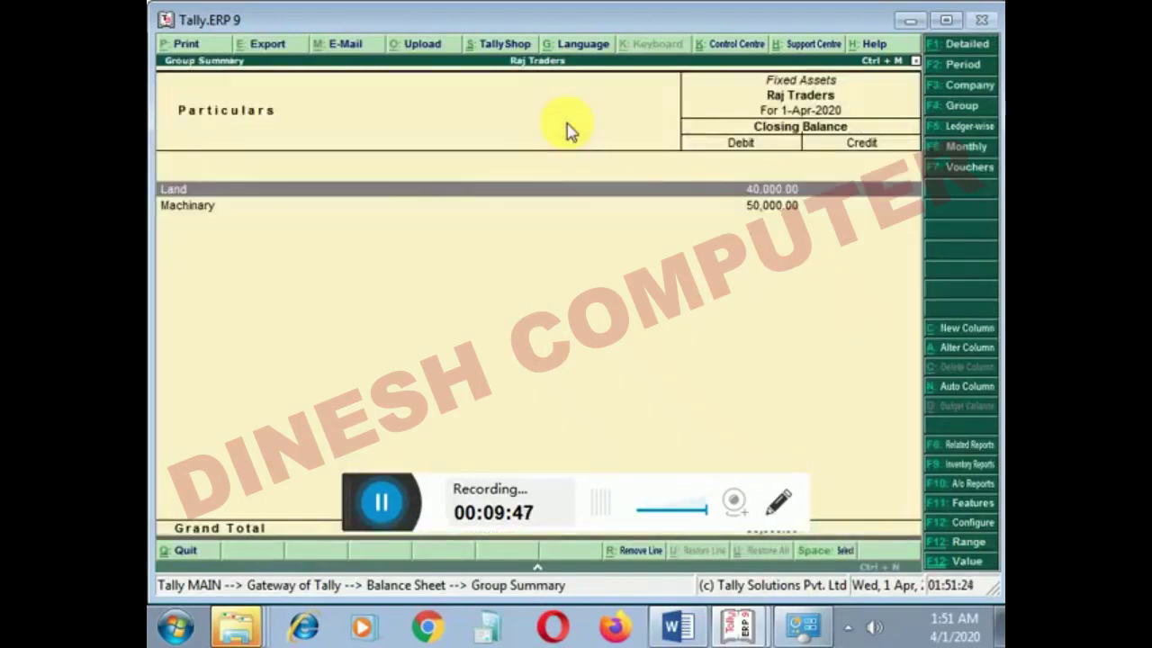
key("Return")
key("Return")
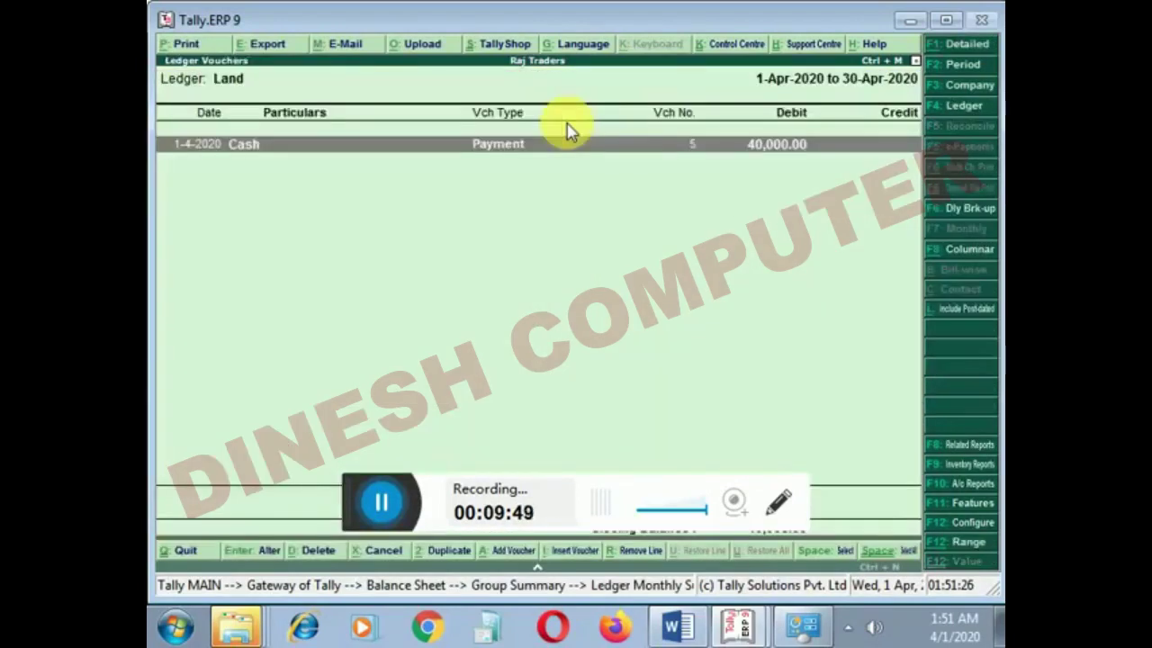
key("Return")
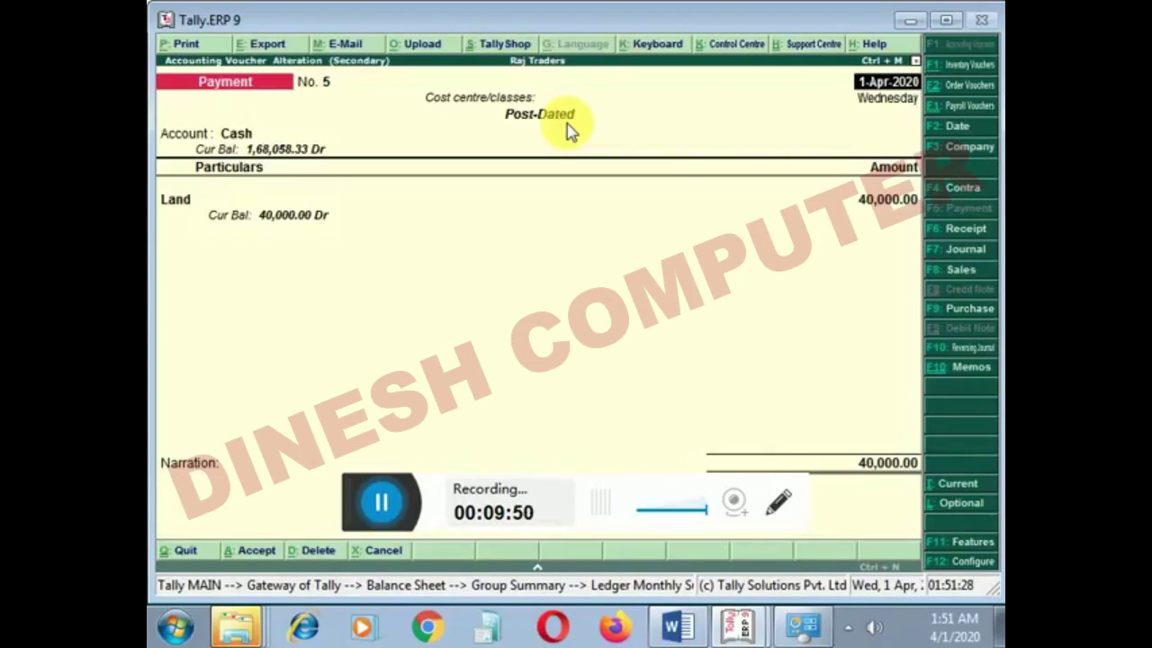
key("Escape")
key("Escape")
key("Escape")
key("Escape")
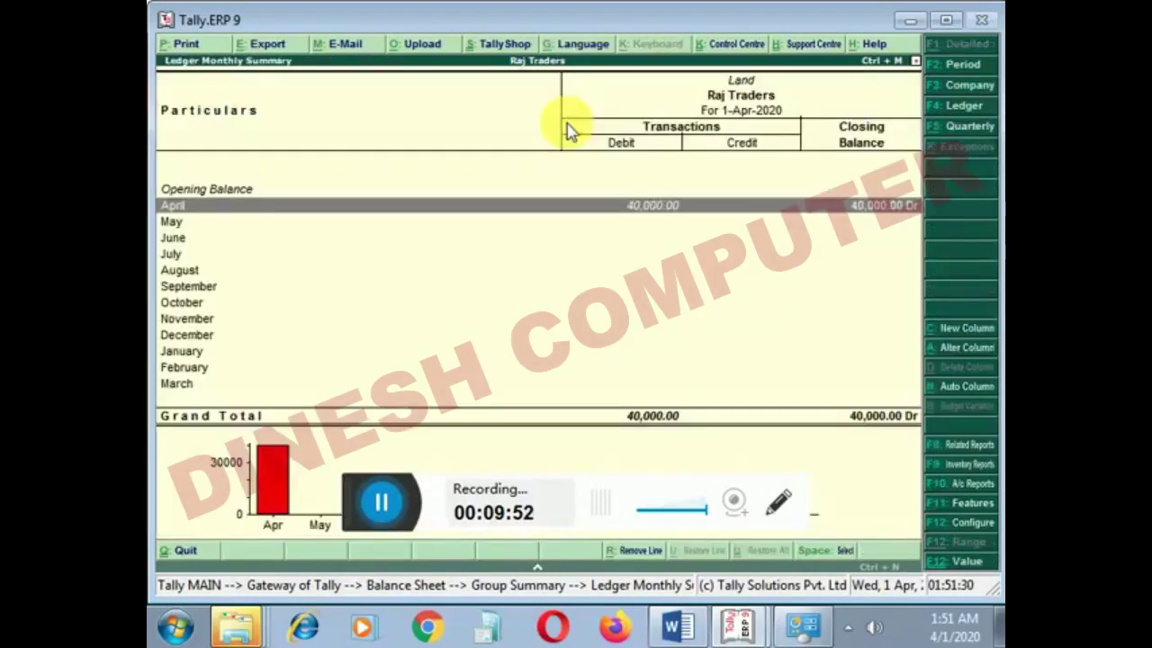
key("Escape")
Step: Open the exception reports from the display reports
key("Down")
key("Down")
key("Down")
key("Down")
key("Return")
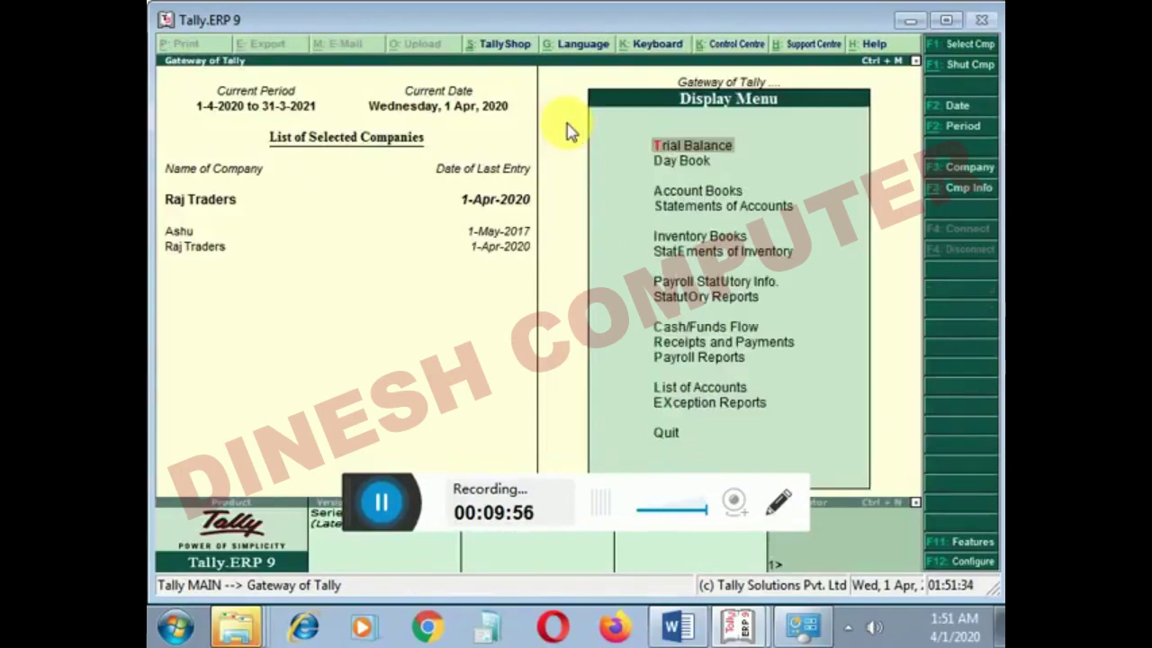
key("Down")
key("Down")
key("Down")
key("Down")
key("Down")
key("Down")
key("Down")
key("Down")
key("Down")
key("Down")
key("Down")
key("Down")
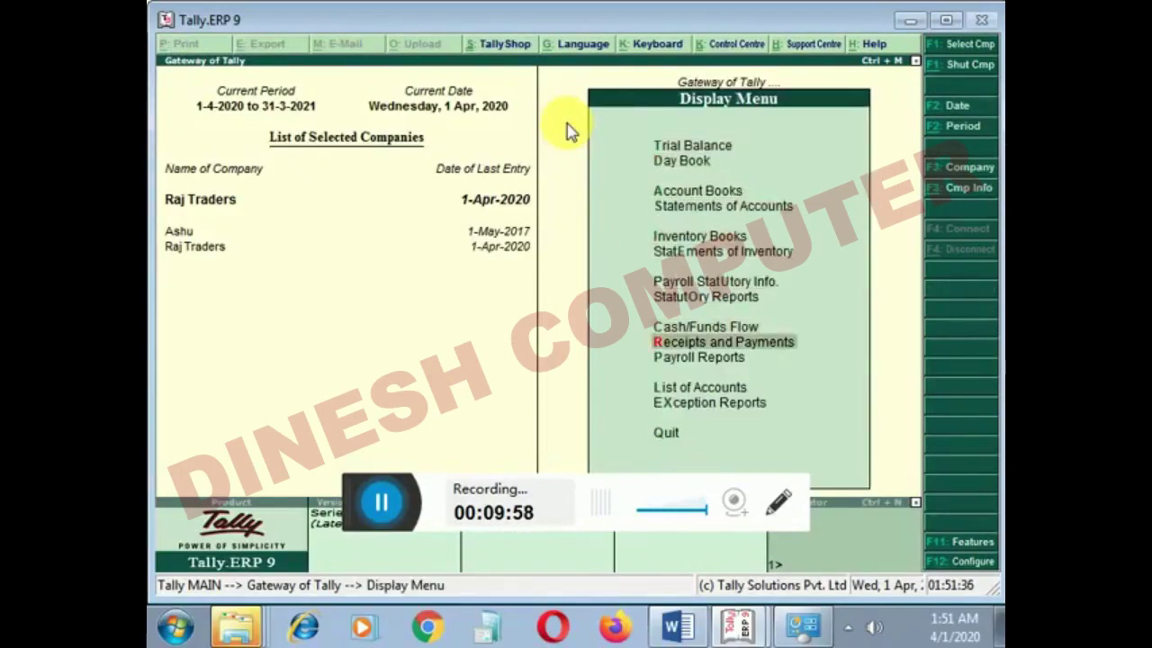
key("Return")
Step: Display the list of all post-dated vouchers and set its date to 1-Apr-2020
key("Down")
key("Down")
key("Down")
key("Down")
key("Down")
key("Down")
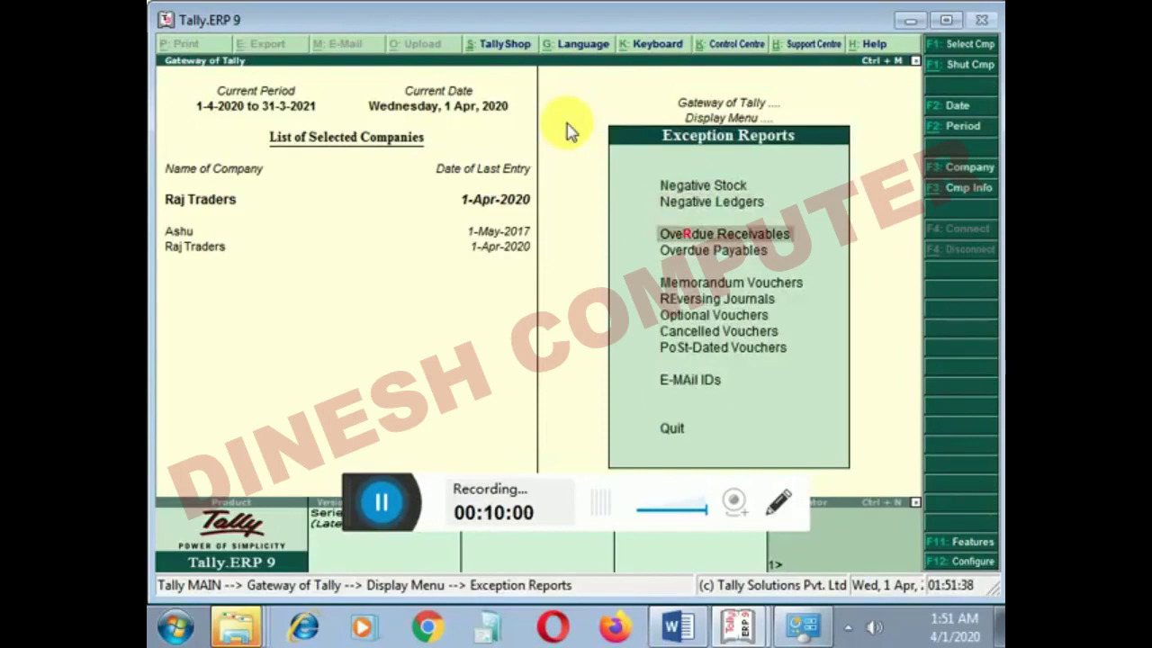
key("Down")
key("Down")
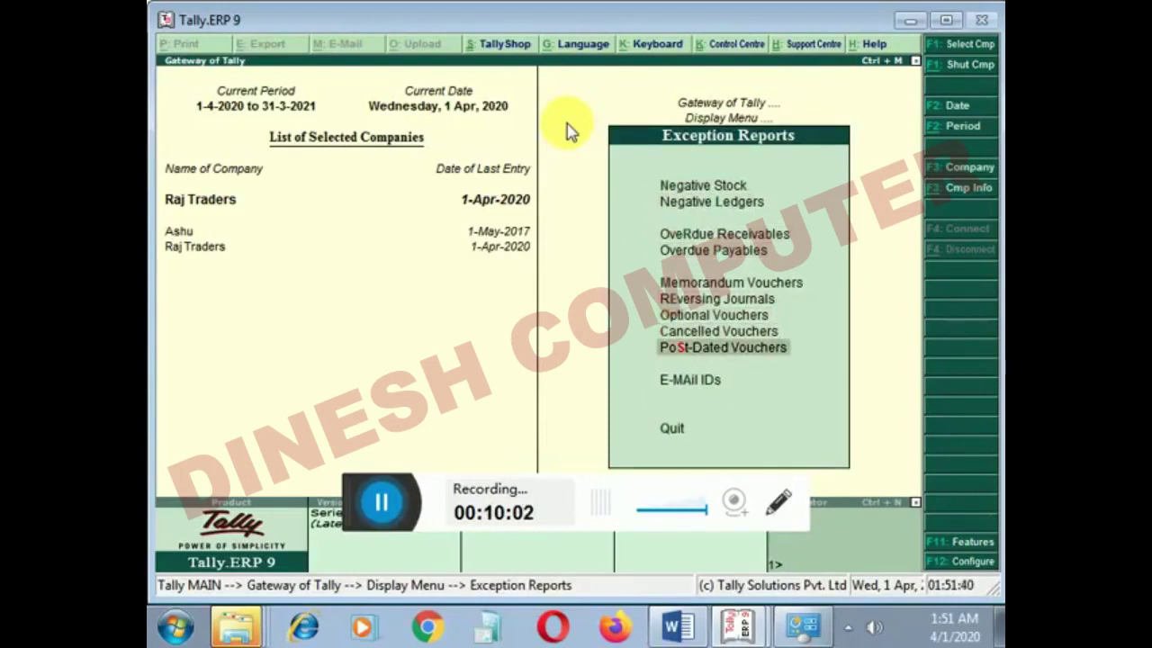
key("Return")
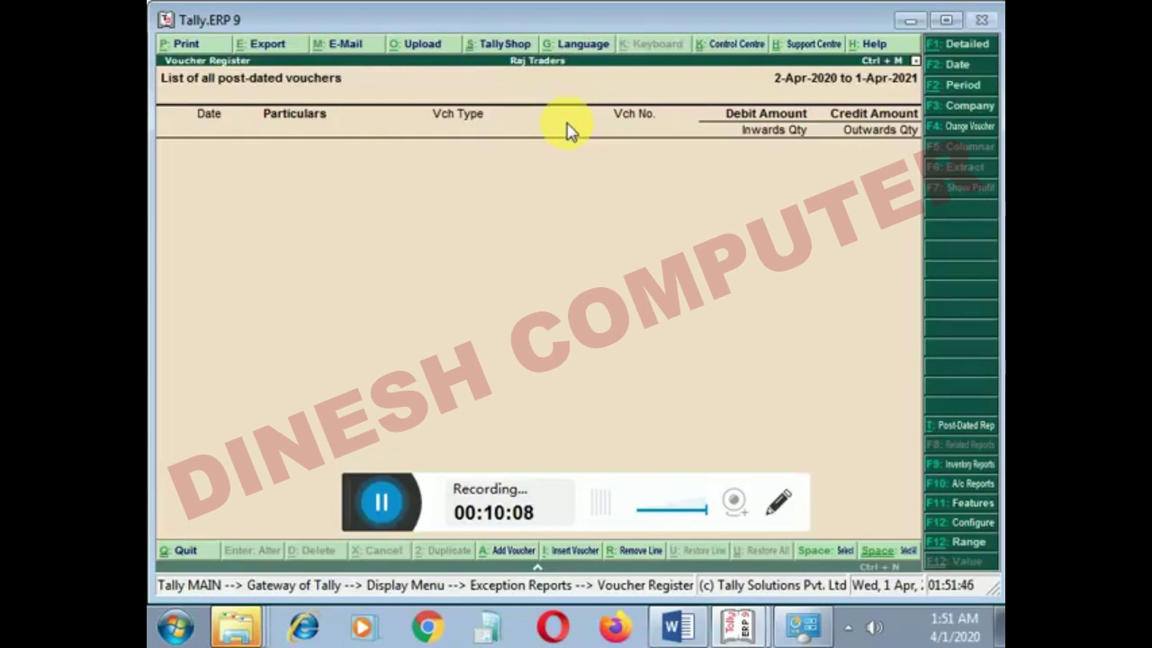
key("F2")
type("1.")
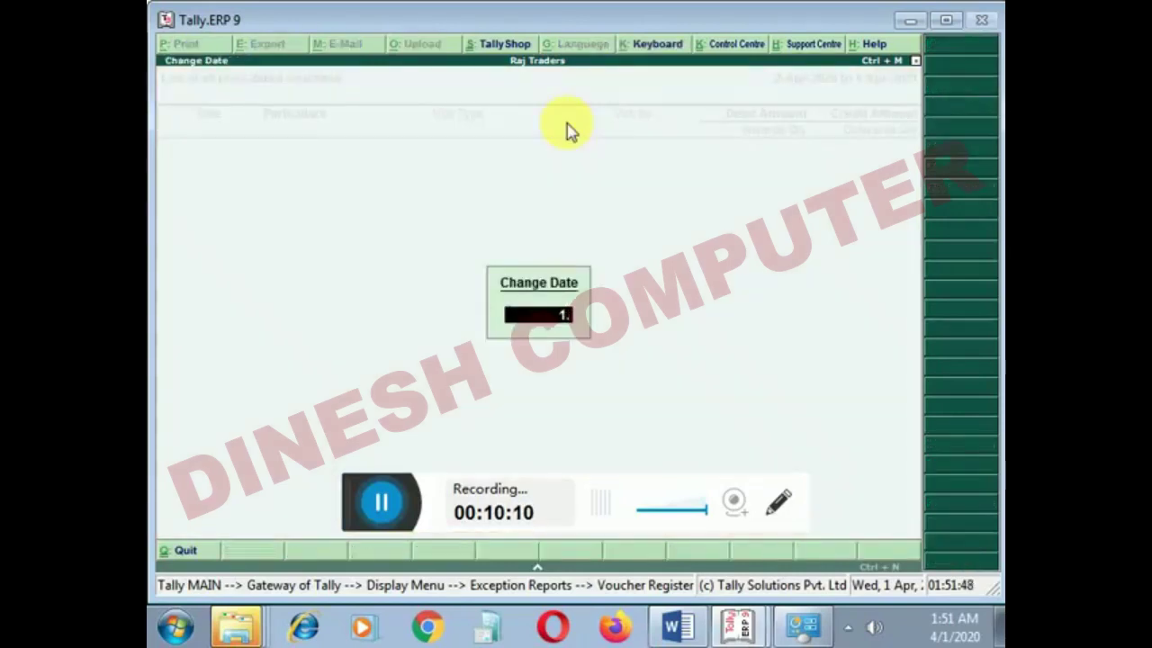
key("Return")
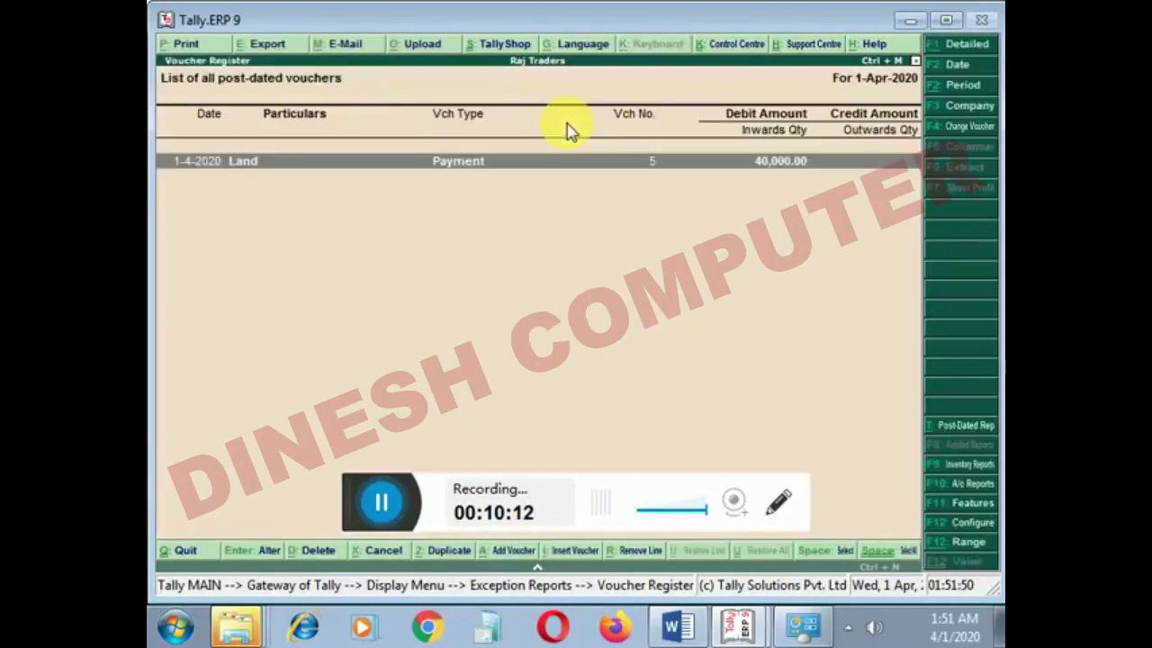
Step: Convert the post-dated Land payment voucher of 40,000 to a current voucher and save it
key("Return")
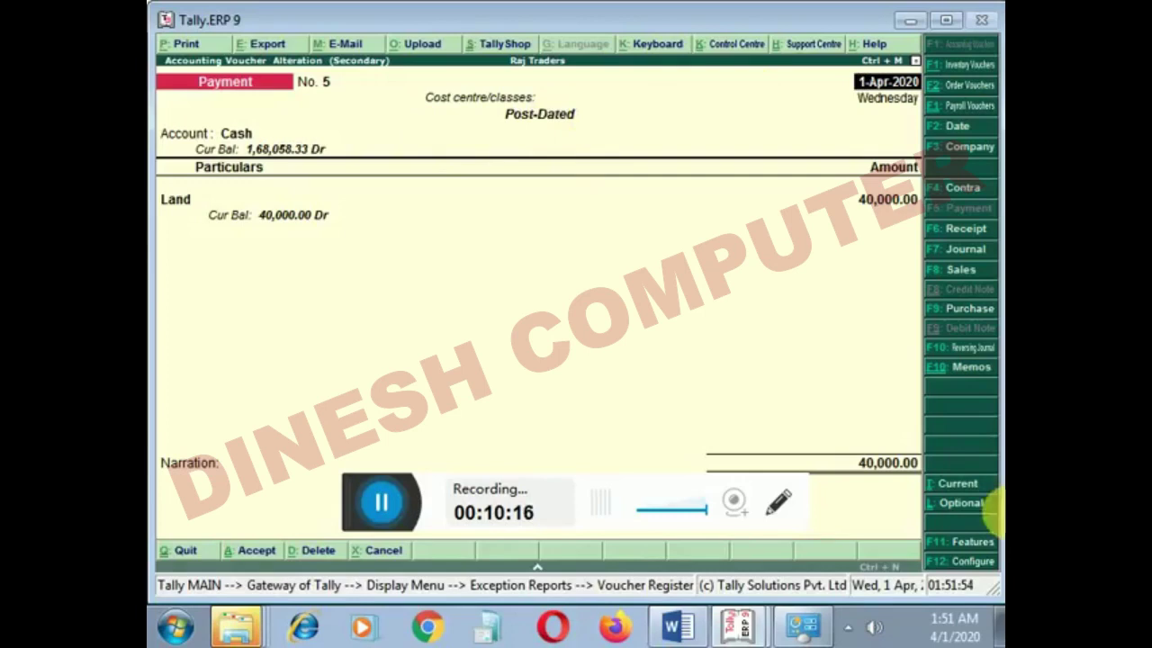
left_click(959, 492)
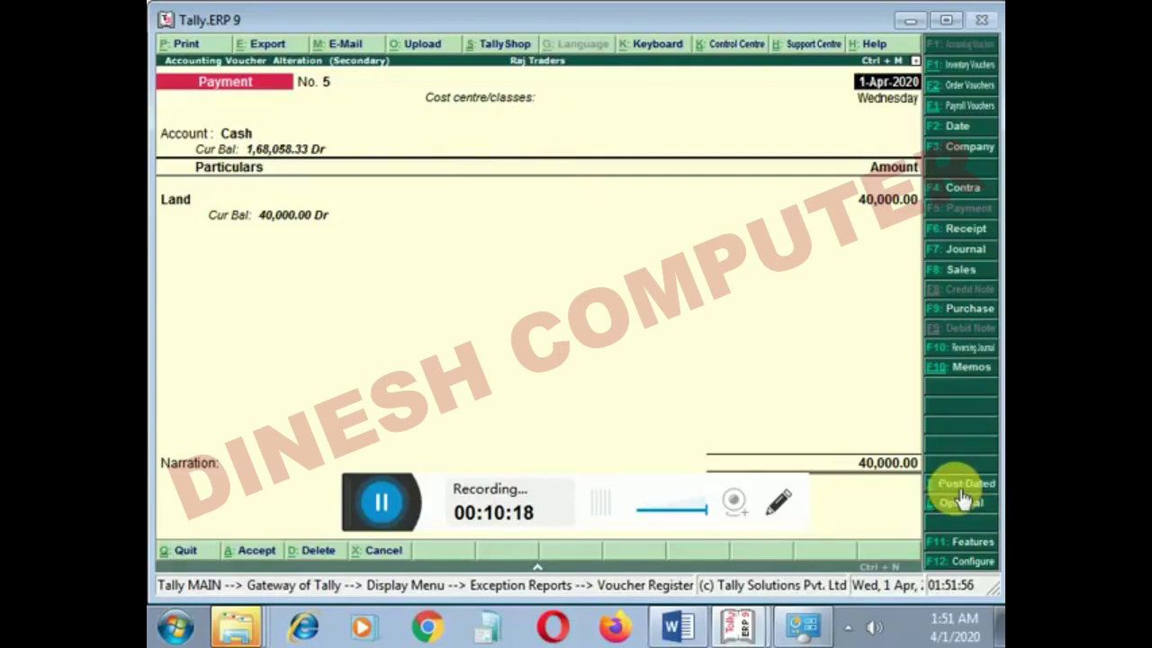
key("Return")
key("Return")
key("Return")
key("Return")
key("Return")
key("Return")
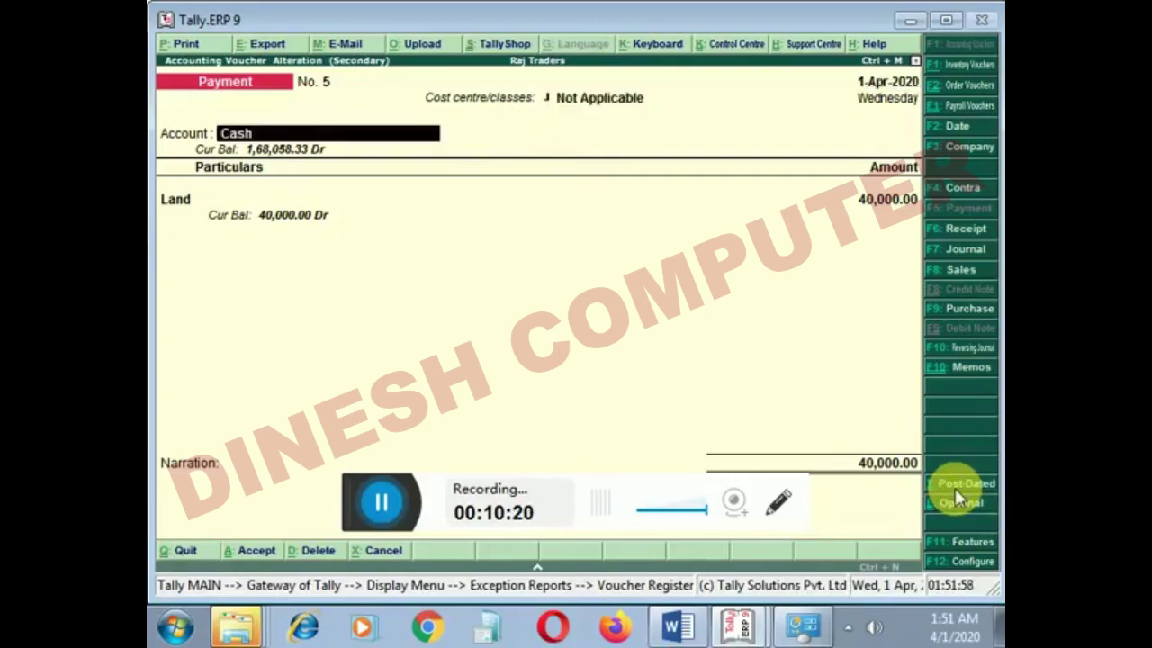
key("Return")
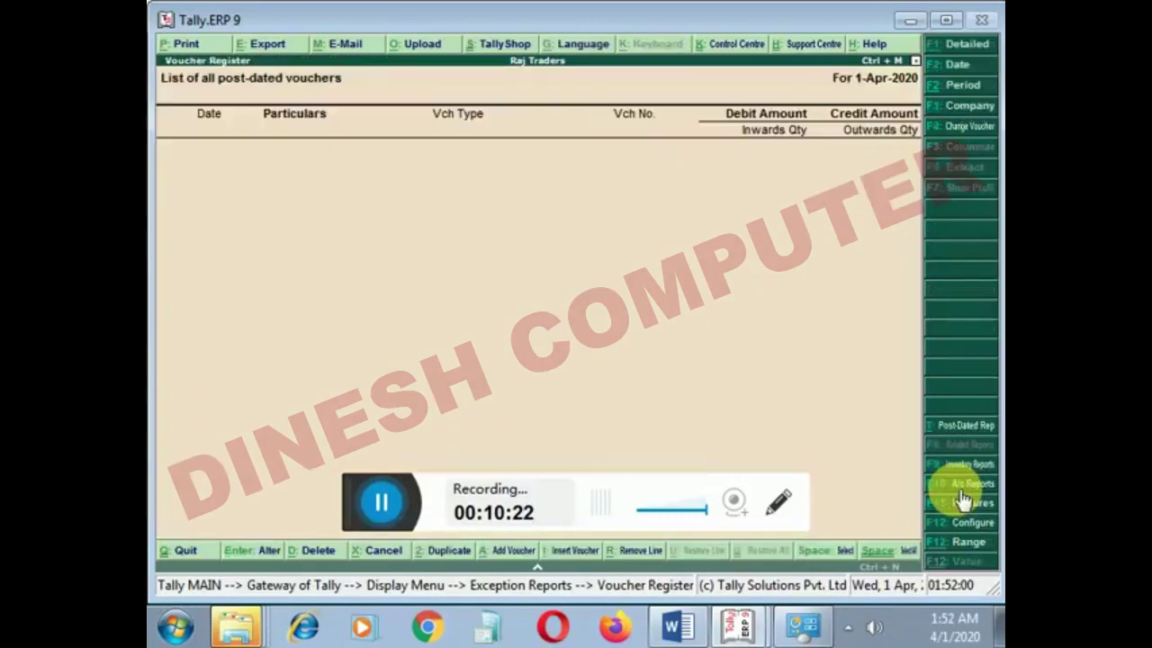
Step: Leave the post-dated vouchers list and open the Fixed Assets group summary from the balance sheet
key("Escape")
key("Escape")
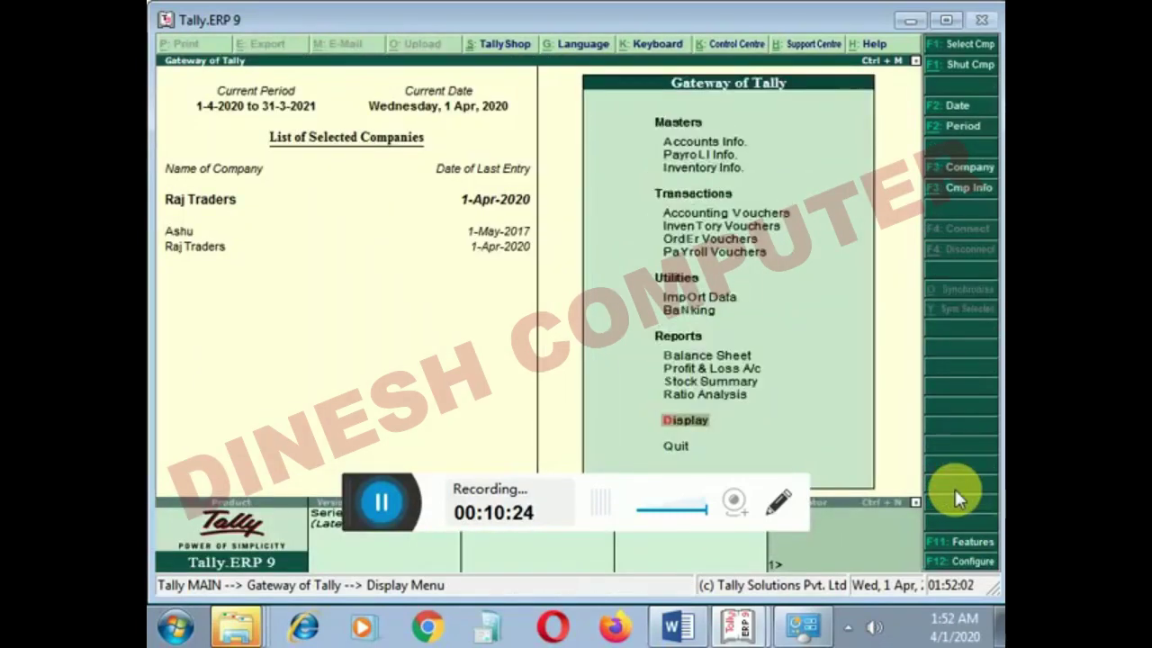
key("Up")
key("Up")
key("Up")
key("Up")
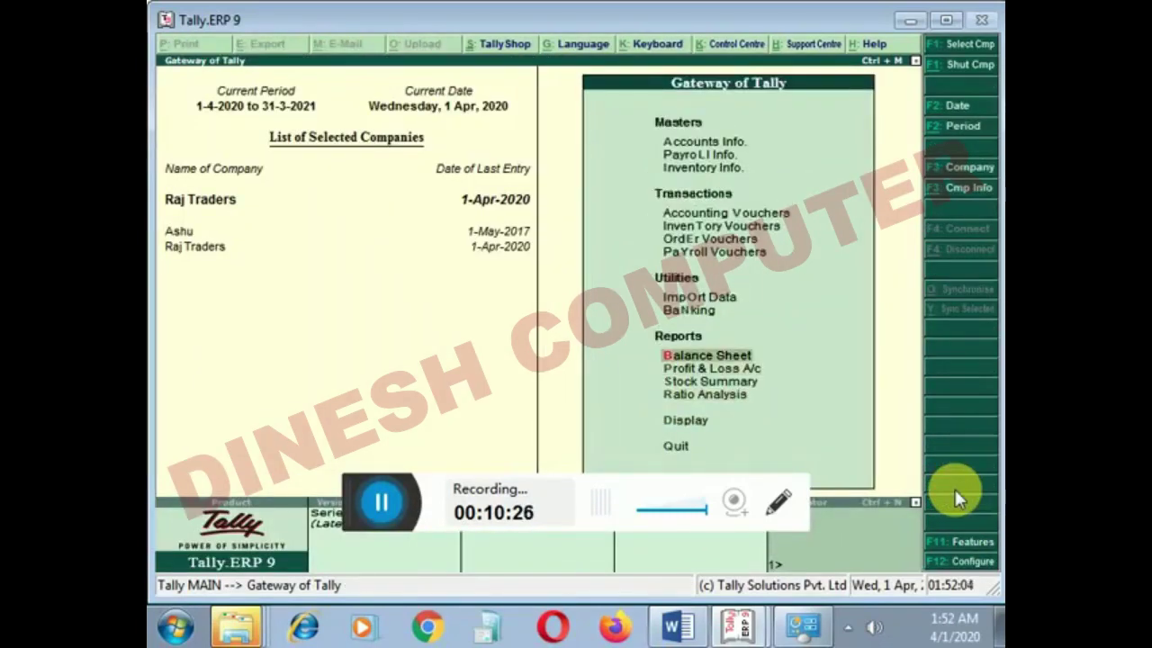
key("Return")
key("Right")
key("Return")
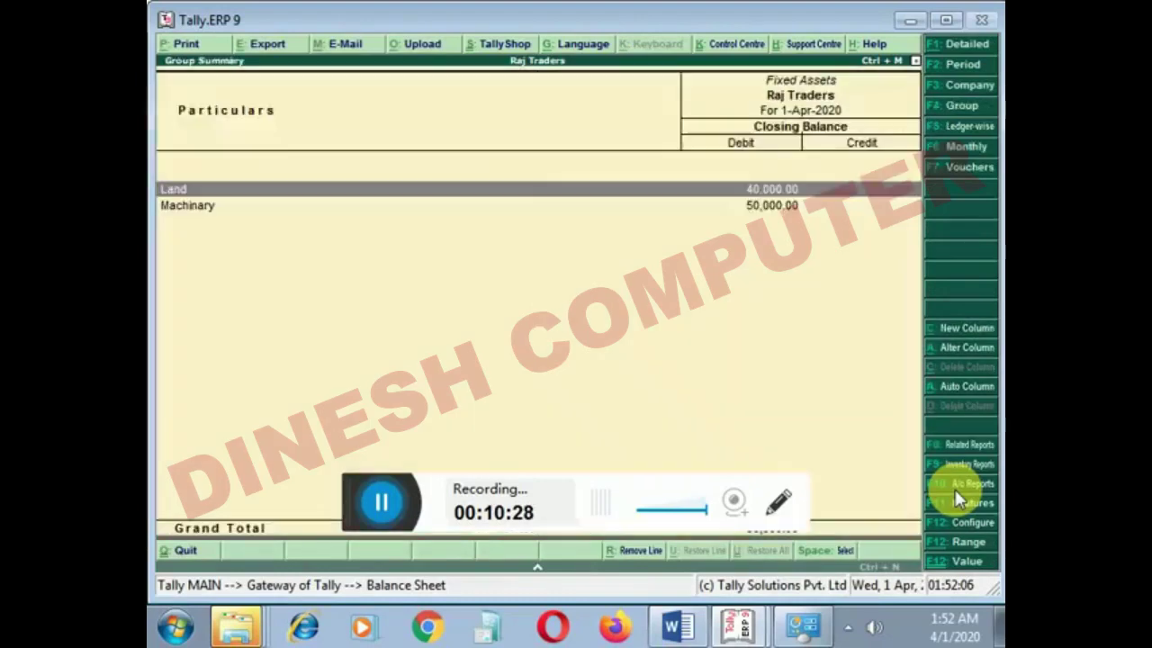
Step: Drill down through the Land ledger to its April 2020 vouchers, then return to the balance sheet
key("Return")
key("Return")
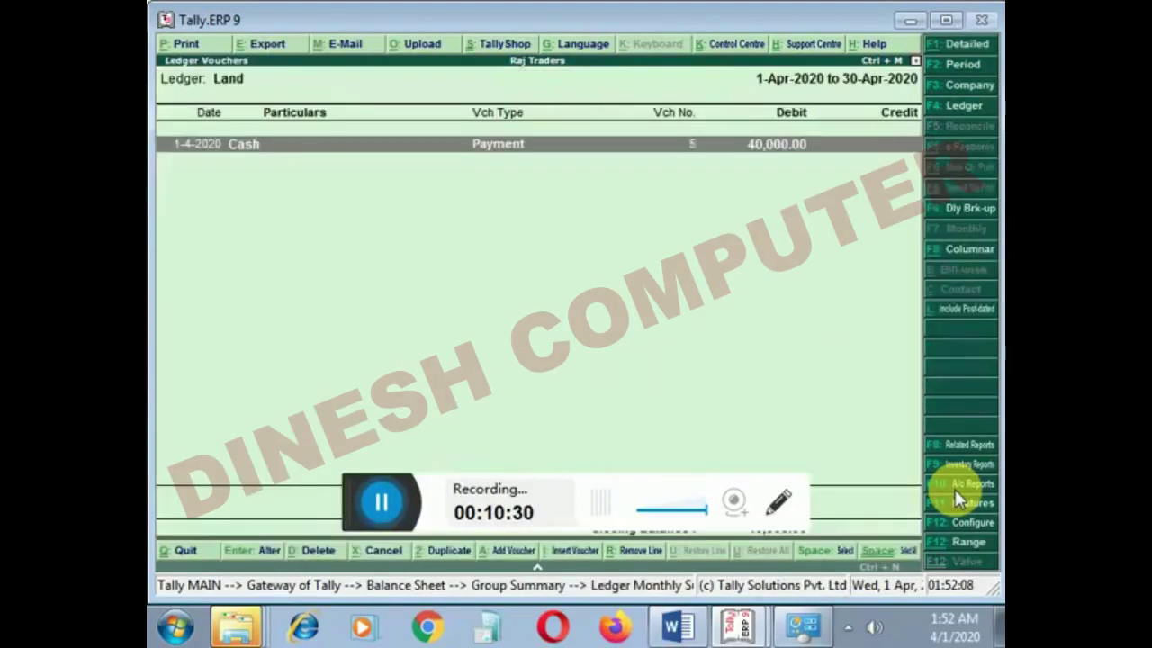
key("Escape")
key("Escape")
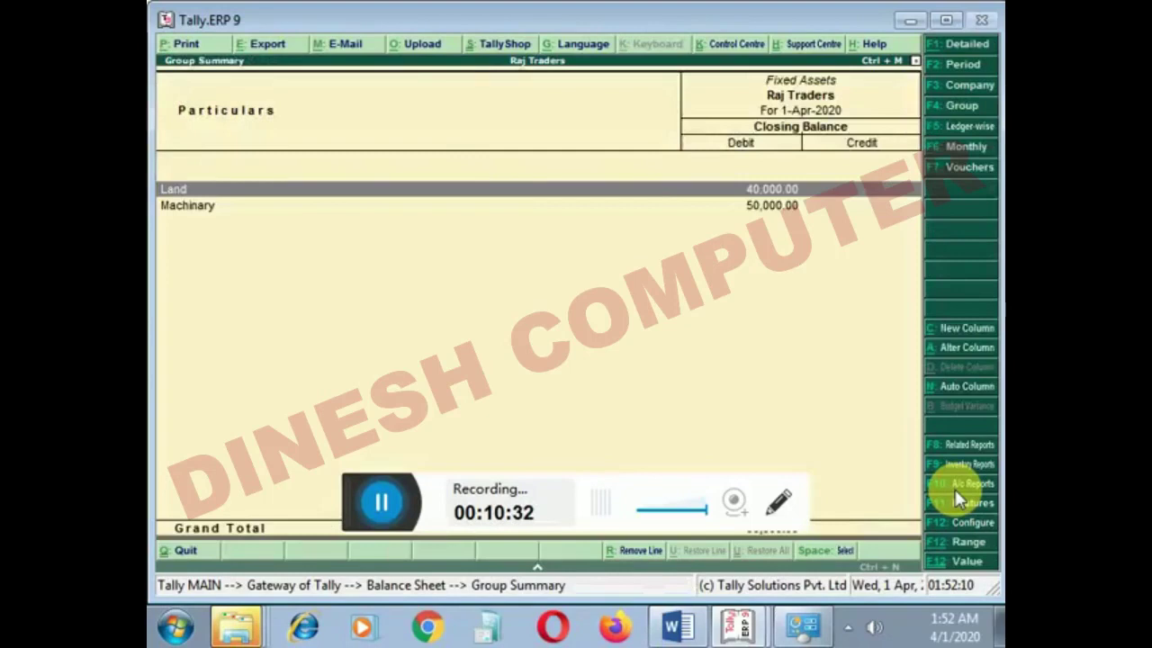
key("Escape")
Step: Open the Profit & Loss A/c from the balance sheet and examine its entries down to Indirect Expenses
key("Left")
key("Down")
key("Down")
key("Down")
key("Return")
key("Down")
key("Down")
key("Down")
key("Up")
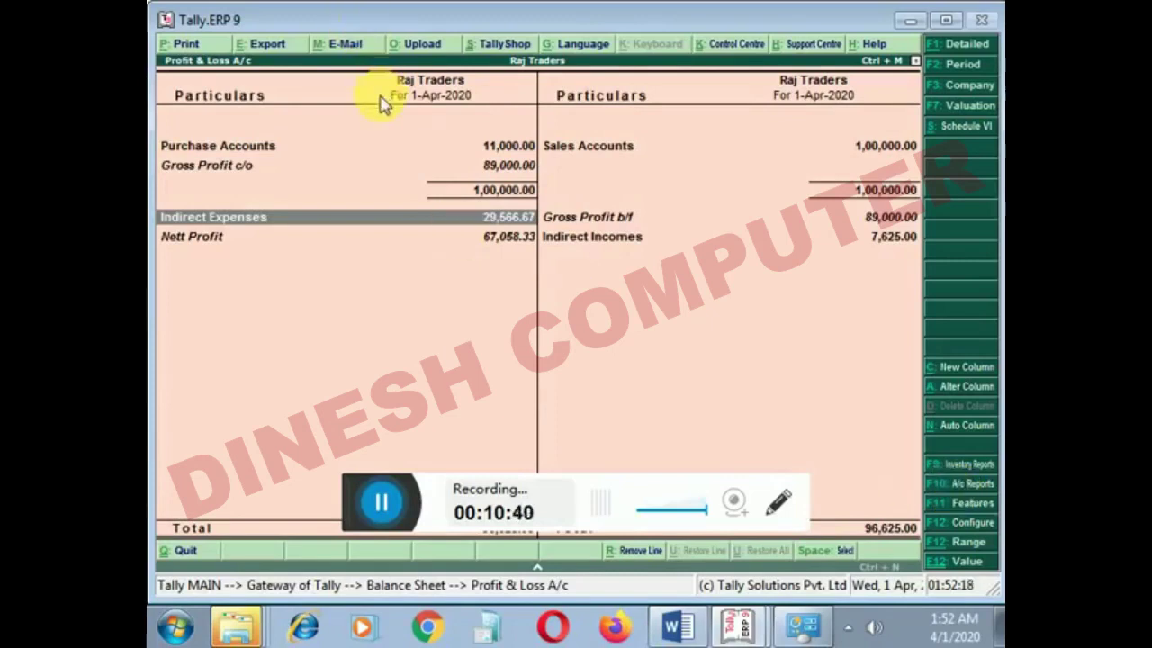
Step: Switch to the Word document and review the Optional Vouchers and Post-Dated Vouchers items by highlighting them in the numbered list
left_click(682, 633)
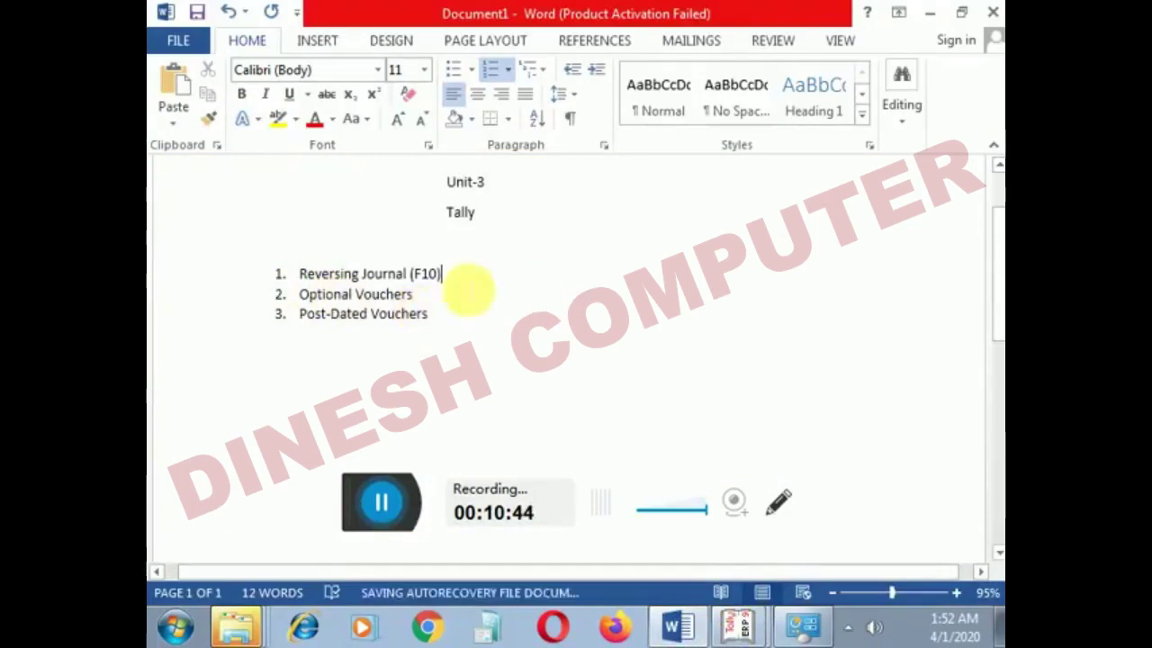
left_click(404, 334, "shift")
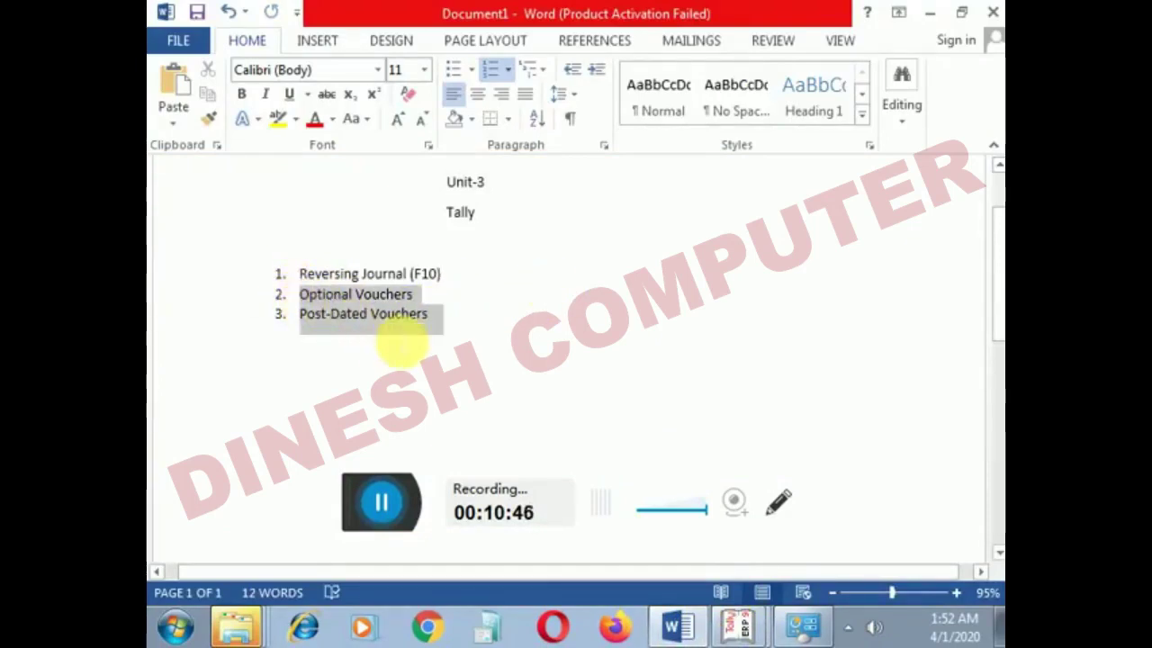
left_click(466, 340)
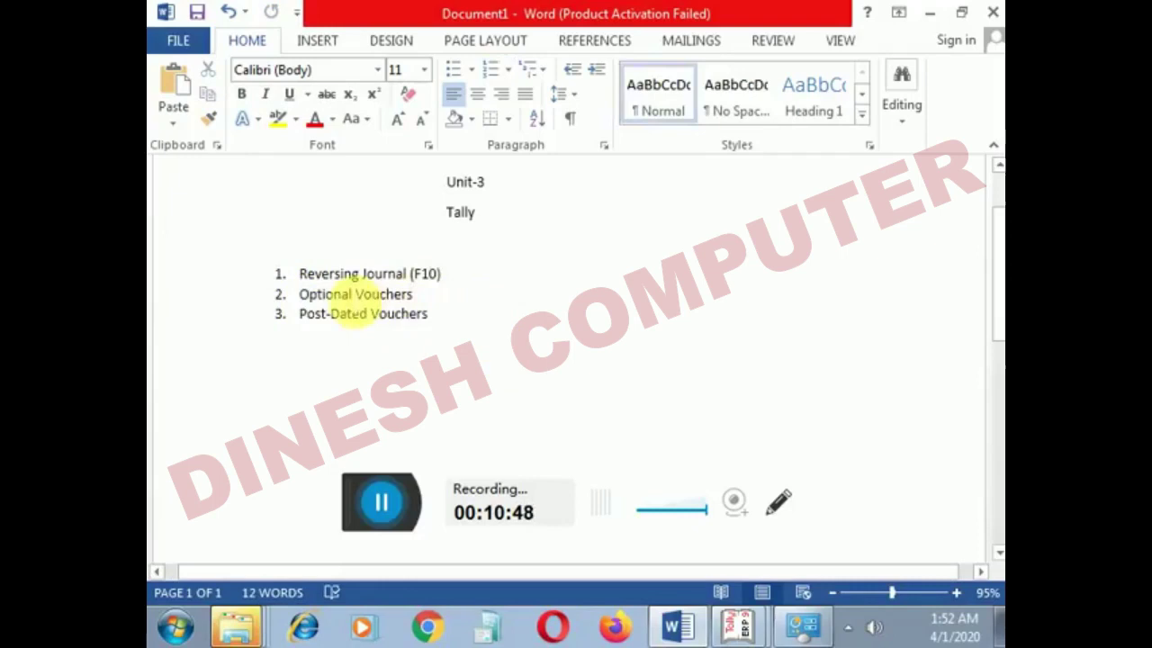
left_click_drag(300, 294, 401, 312)
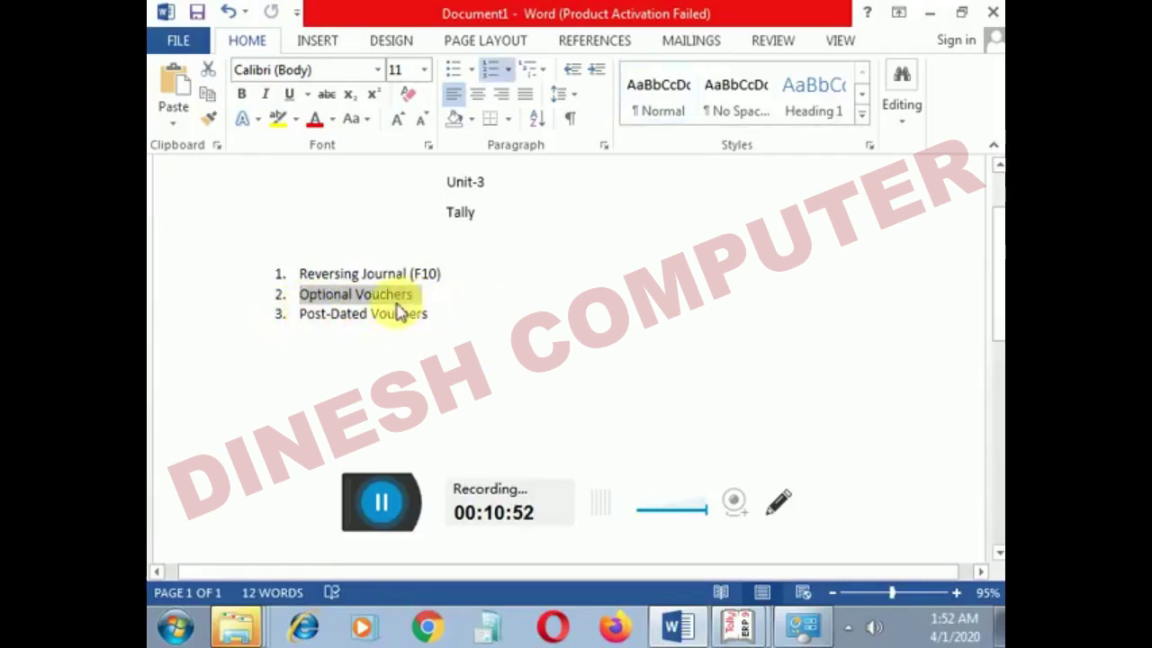
left_click_drag(301, 316, 468, 306)
left_click(466, 311)
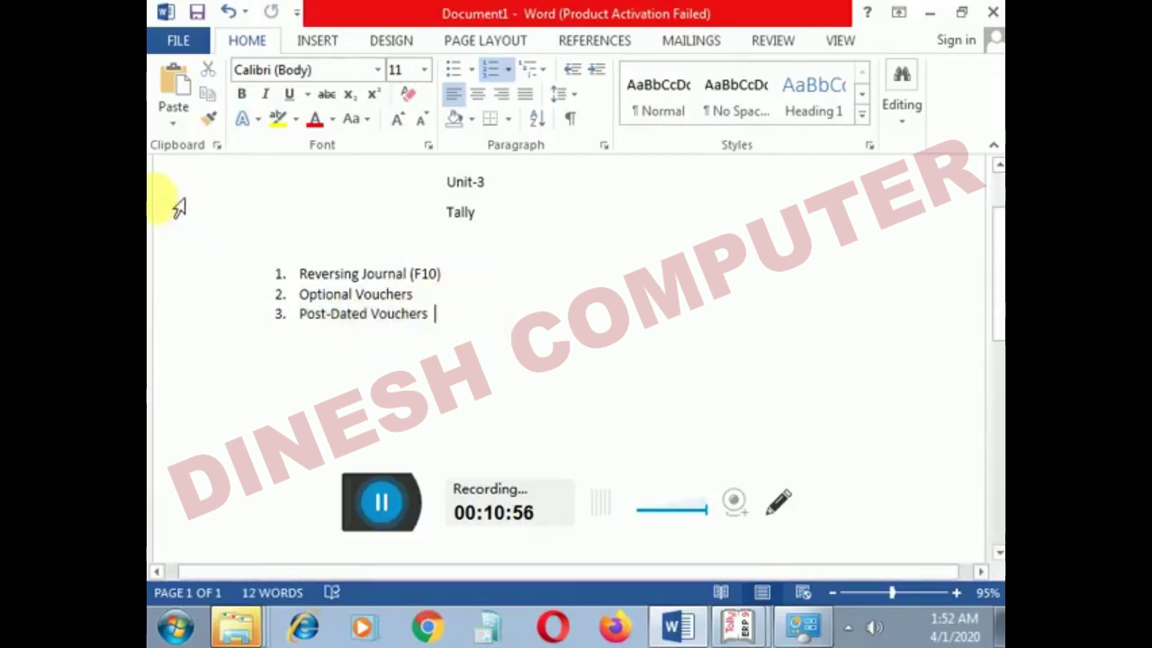